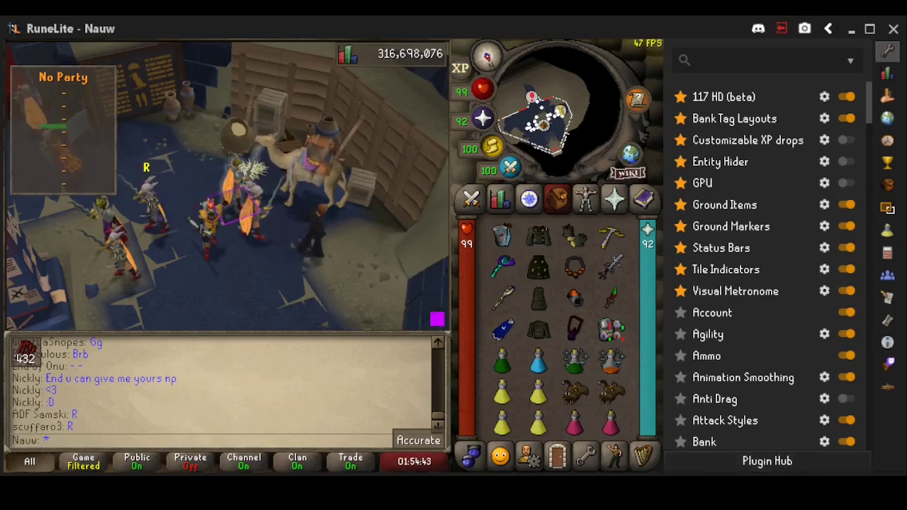
click(767, 461)
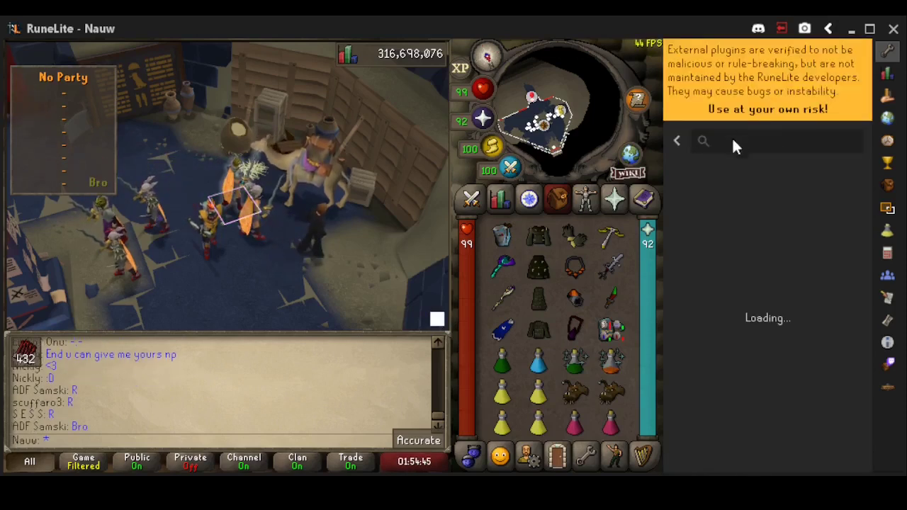
click(888, 52)
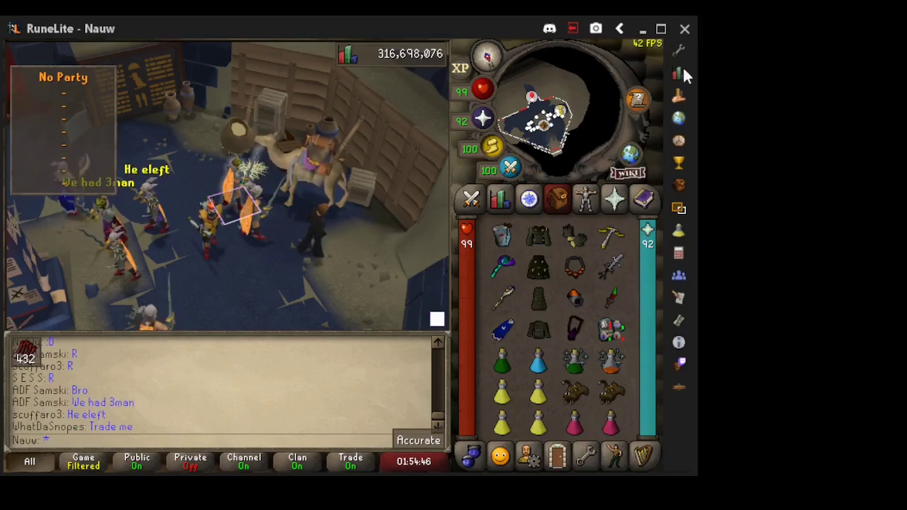
click(678, 49)
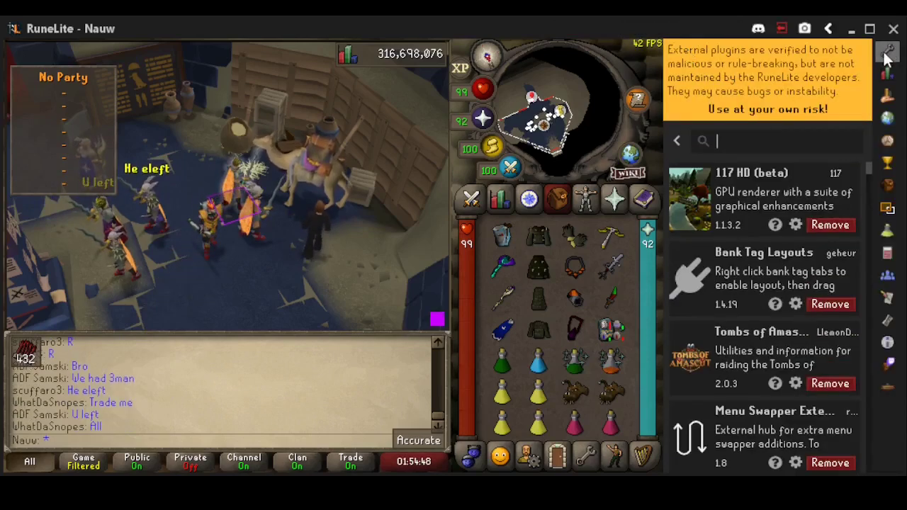
click(677, 140)
scroll(786, 189, down, 5)
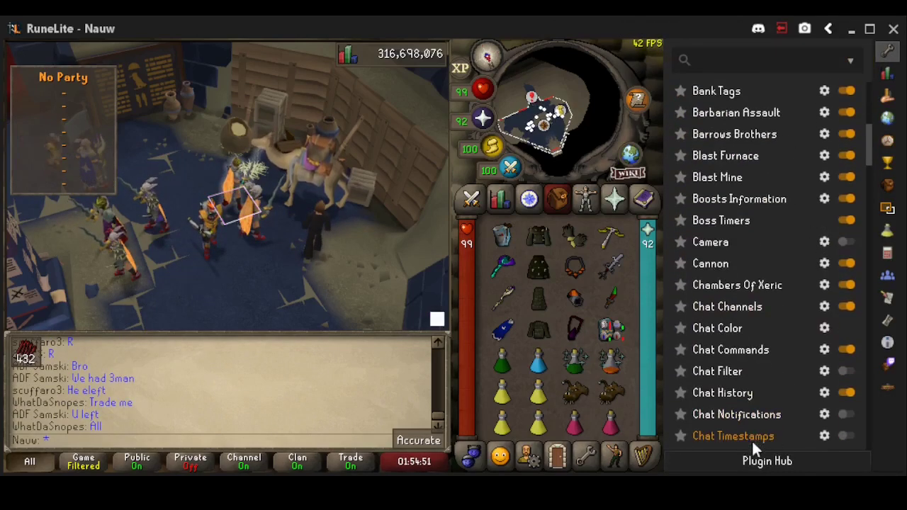
Find the Radius Markers plugin in the Plugin Hub by searching for "radius" and install it.
click(774, 461)
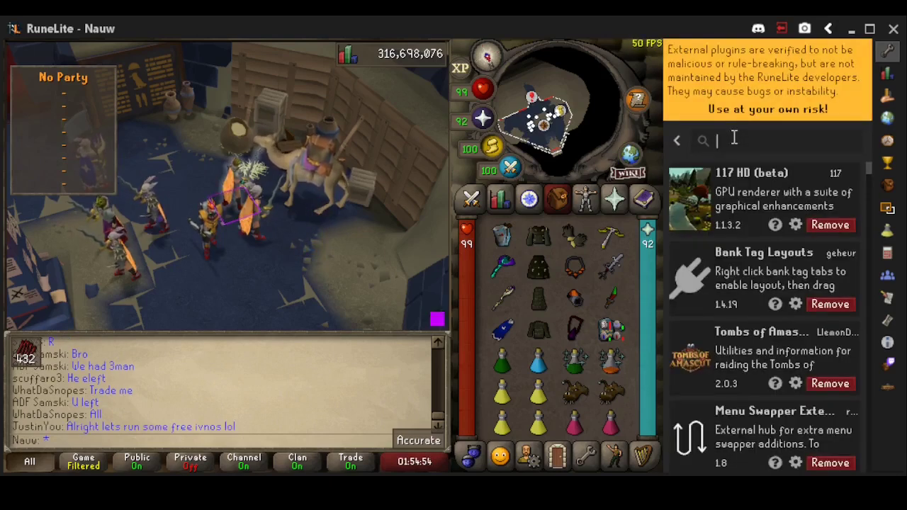
click(734, 138)
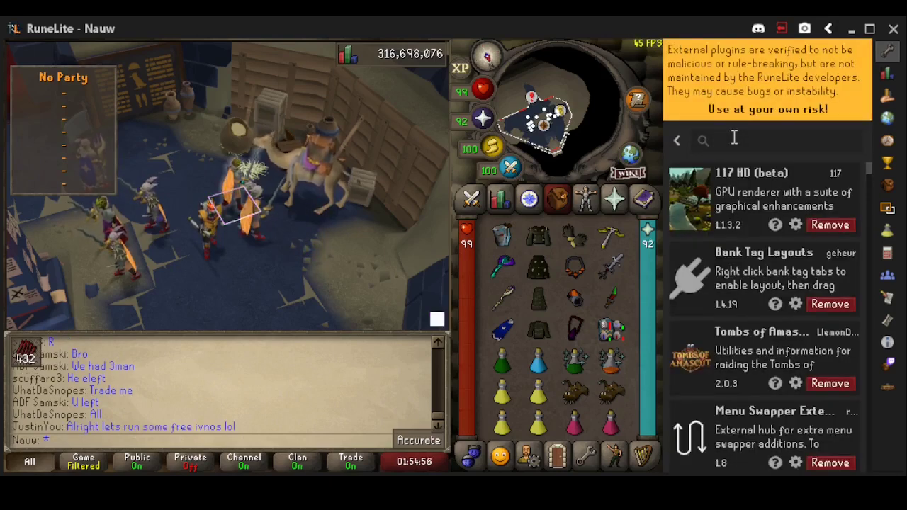
text(radius)
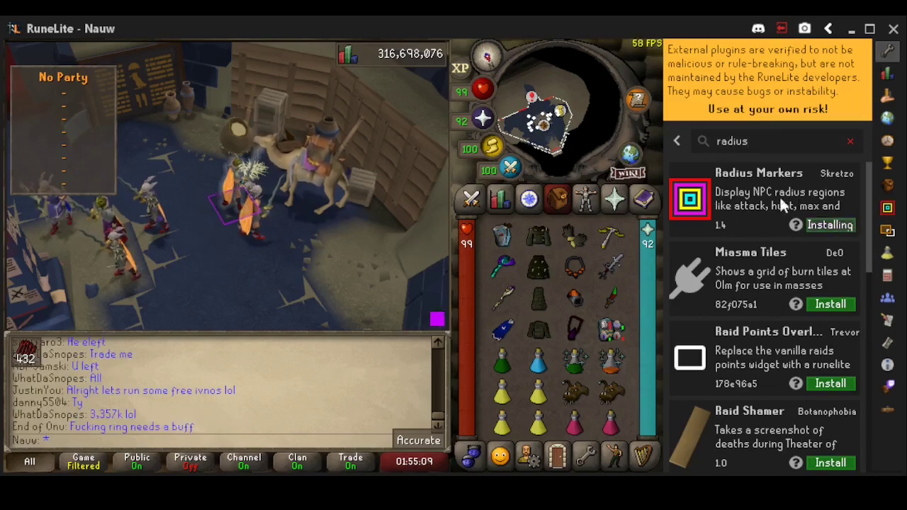
click(851, 140)
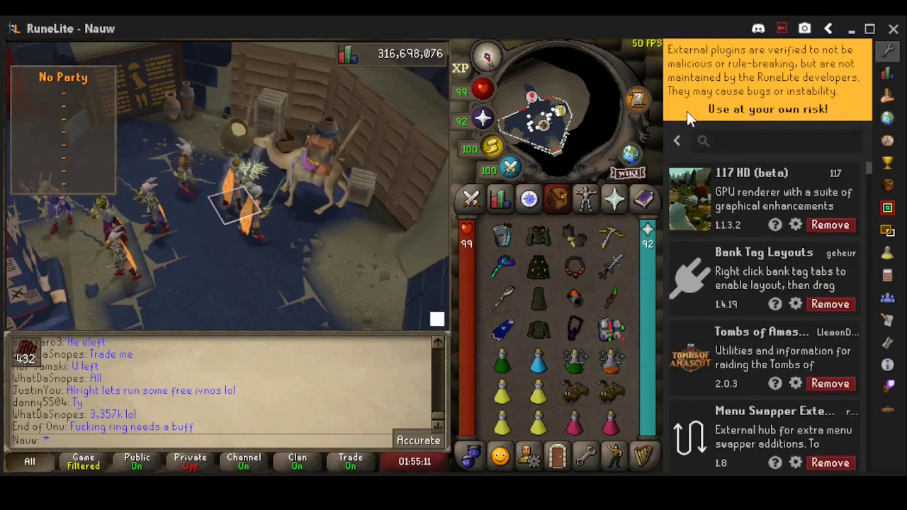
Return to the installed plugins, filter them by "radiu" and open the Radius Markers settings.
click(677, 141)
click(812, 65)
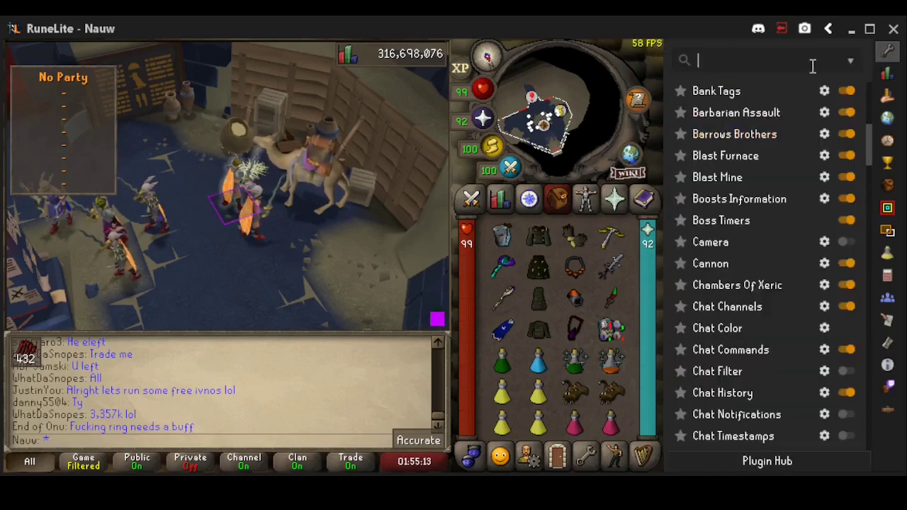
text(radiu)
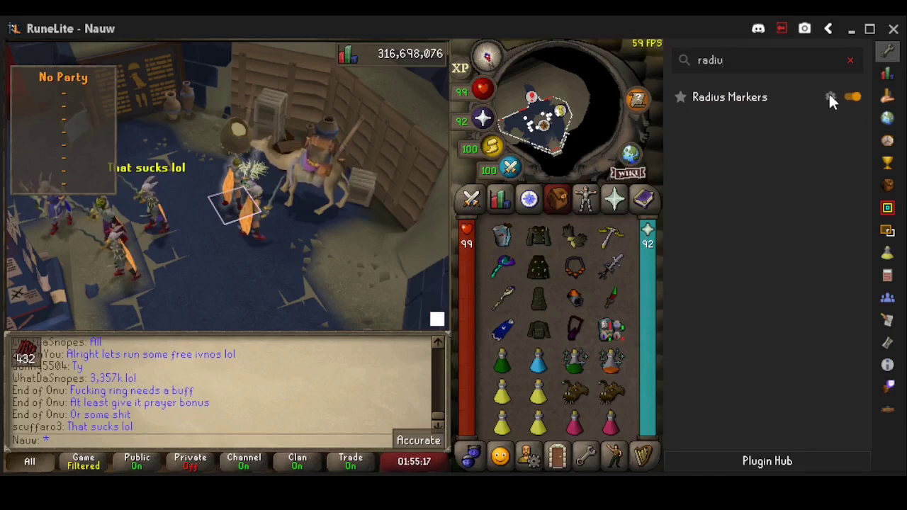
click(830, 97)
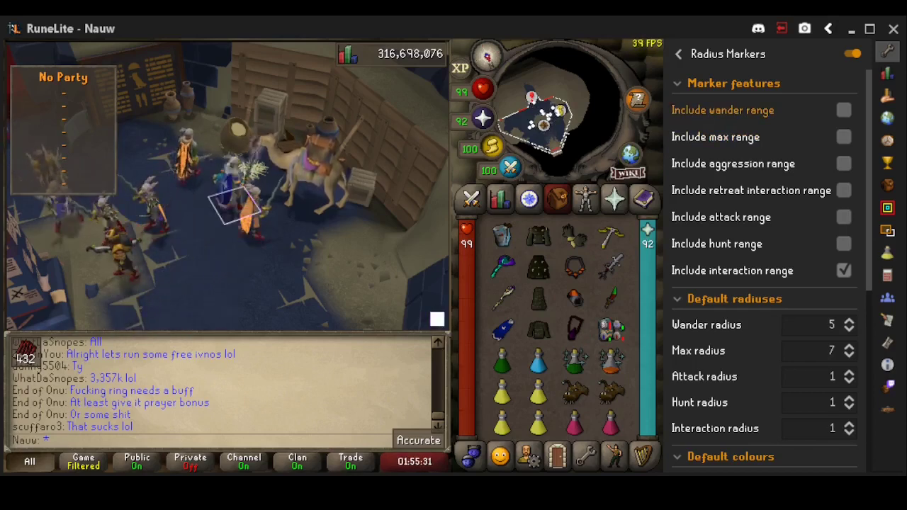
click(844, 111)
click(843, 138)
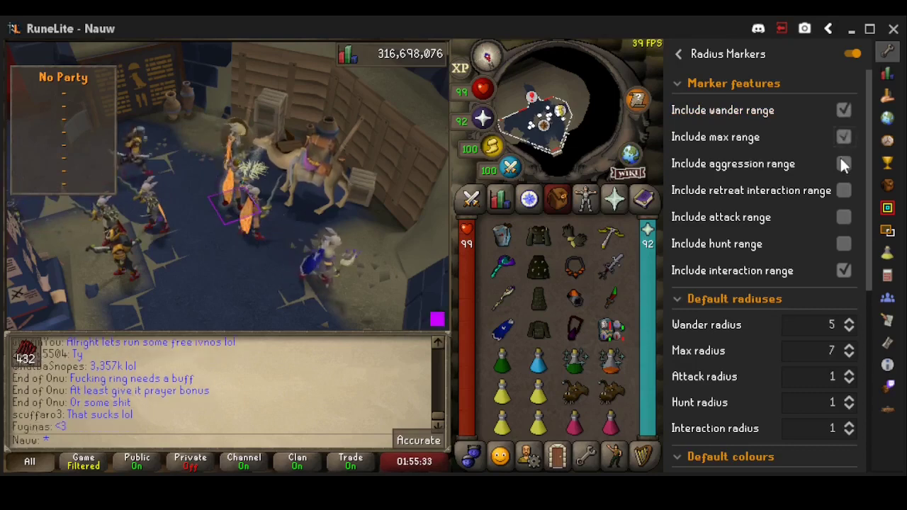
click(843, 138)
click(845, 114)
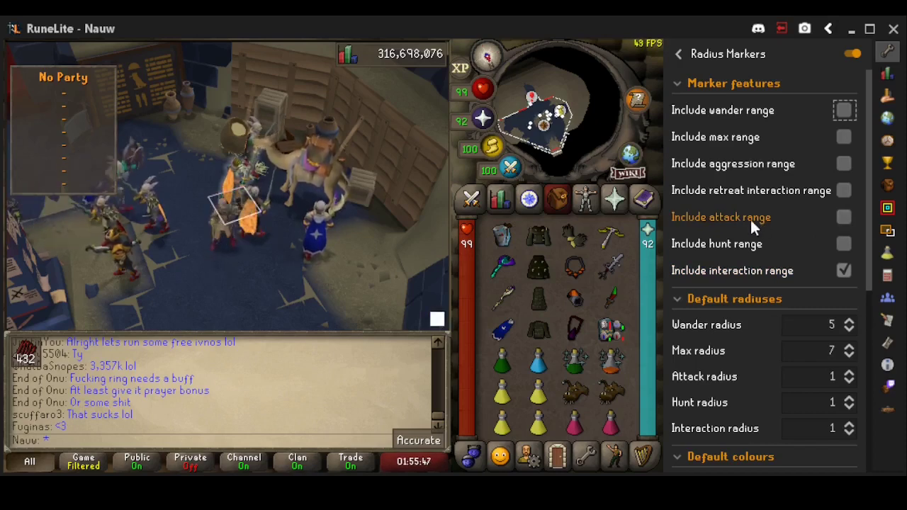
click(847, 217)
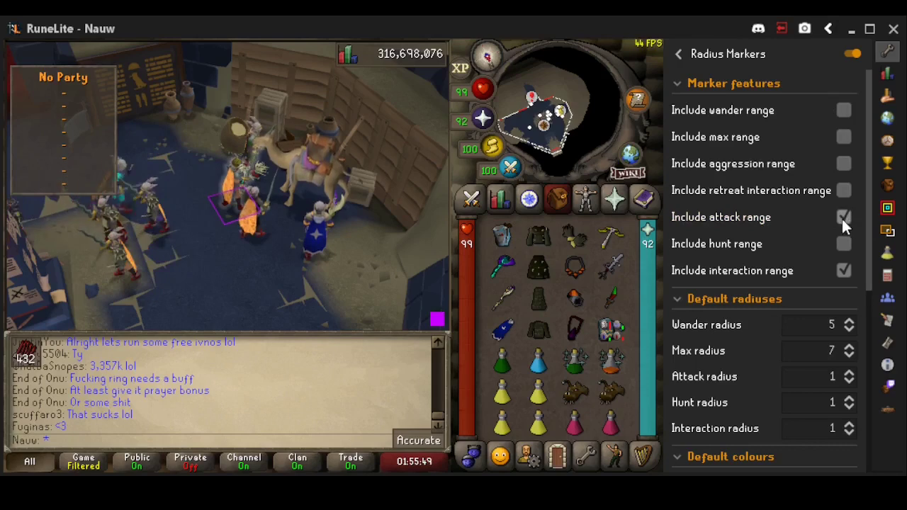
click(842, 217)
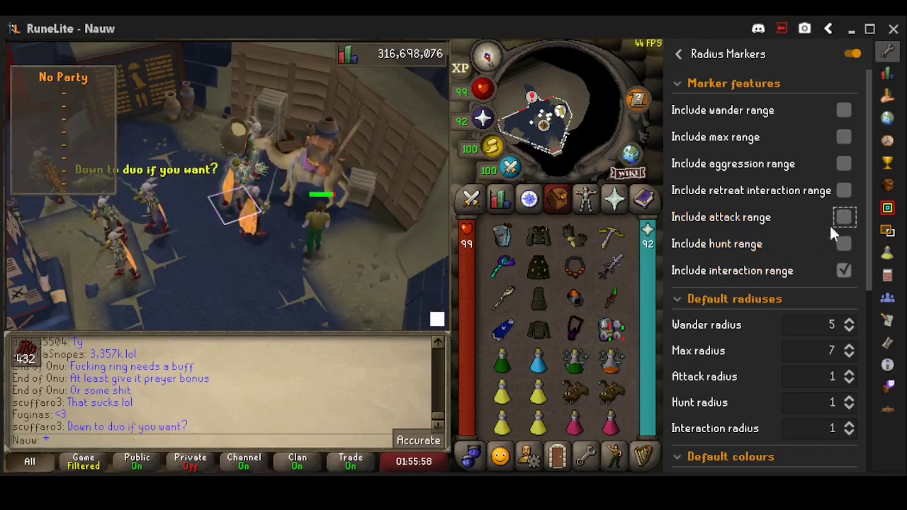
Examine the default colours and the border width setting, comparing them with a tile outline in the game view.
scroll(779, 270, down, 5)
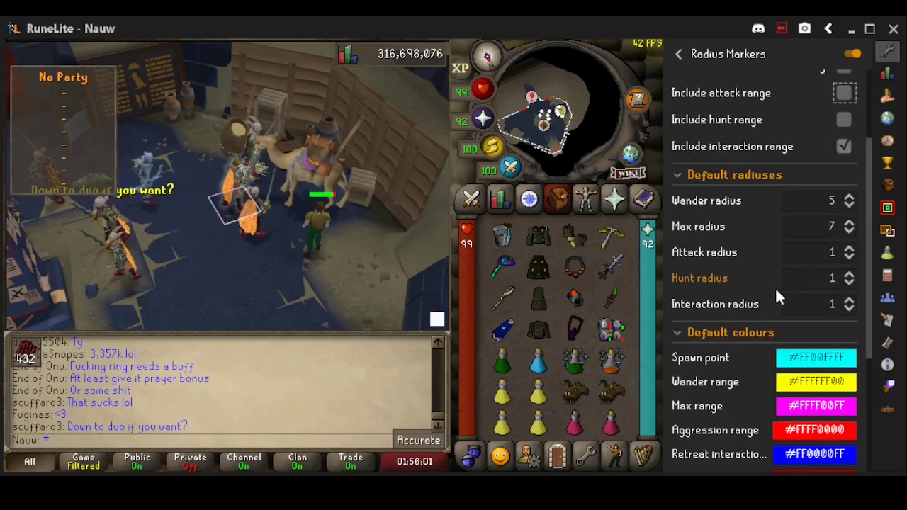
scroll(775, 279, down, 8)
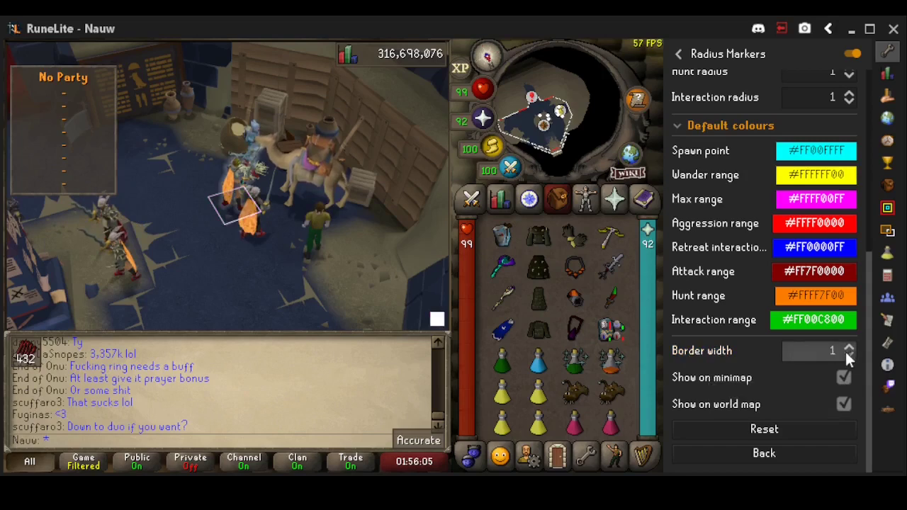
drag(825, 351, 861, 350)
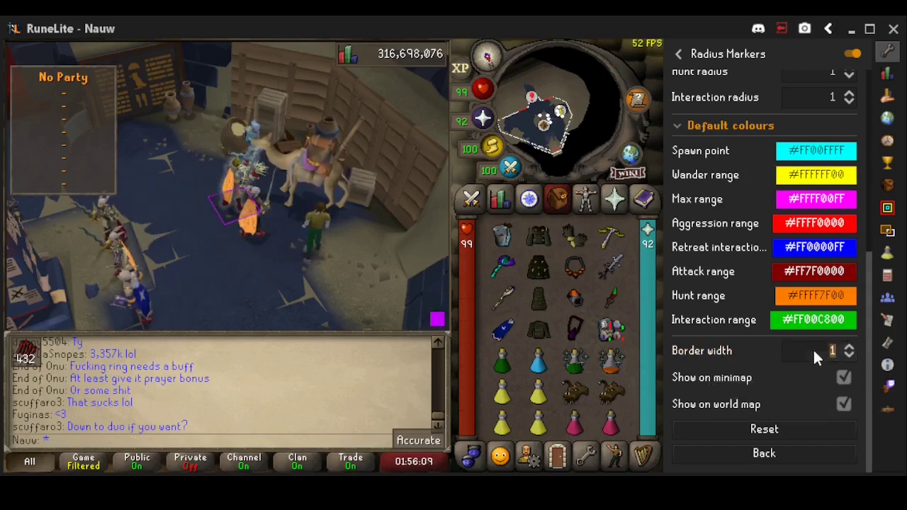
drag(313, 244, 227, 236)
scroll(182, 251, up, 4)
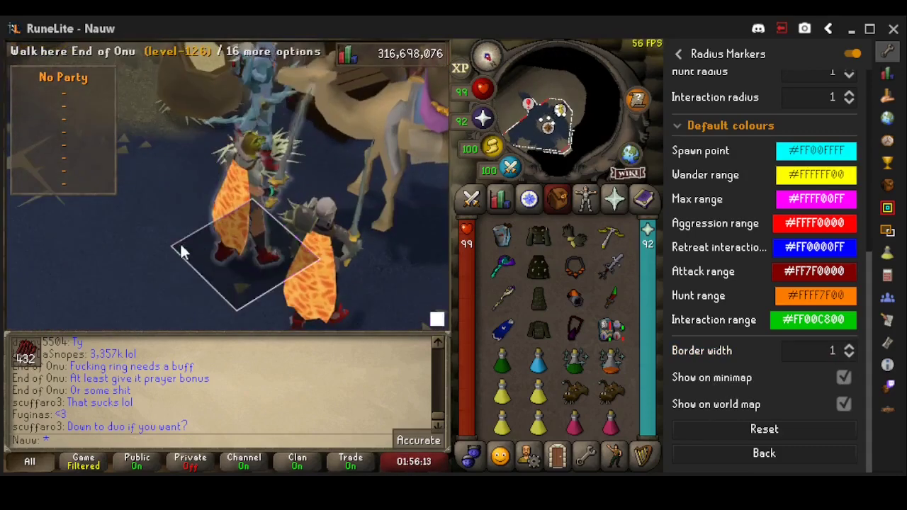
scroll(181, 251, down, 4)
scroll(780, 212, up, 1)
scroll(790, 291, down, 1)
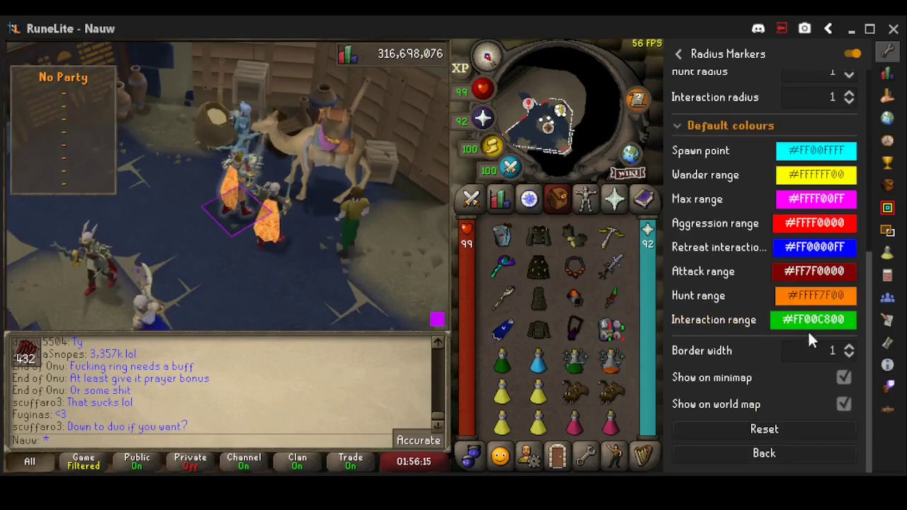
Examine the default radiuses in the Radius Markers settings, from wander radius to interaction radius.
scroll(747, 290, up, 3)
scroll(746, 291, up, 1)
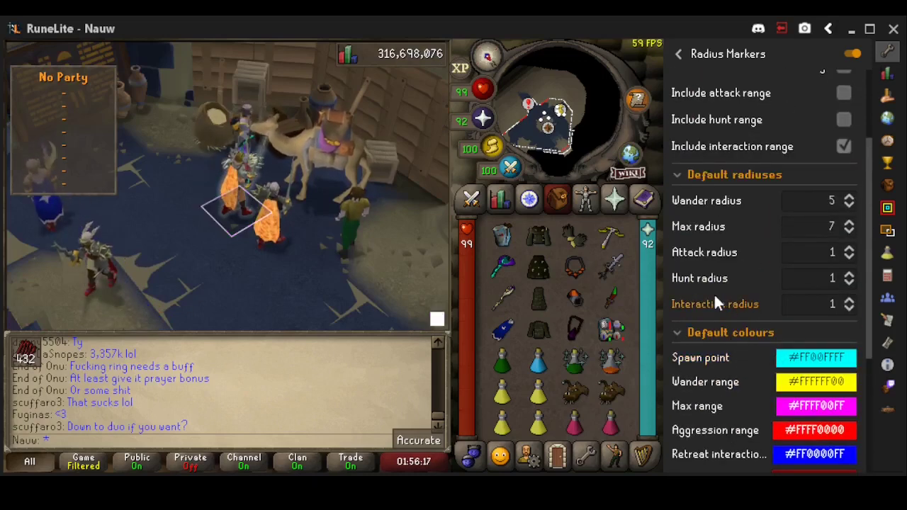
scroll(759, 304, up, 2)
click(808, 283)
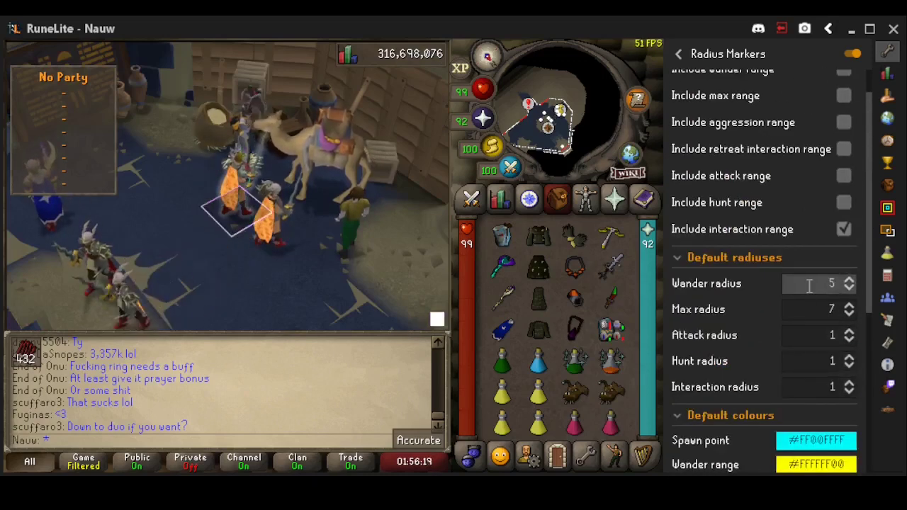
click(840, 362)
click(826, 387)
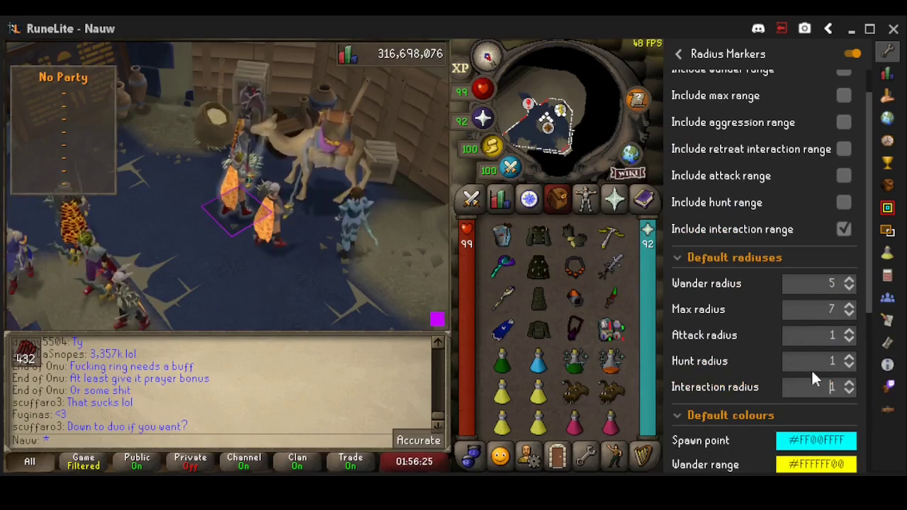
drag(808, 387, 867, 392)
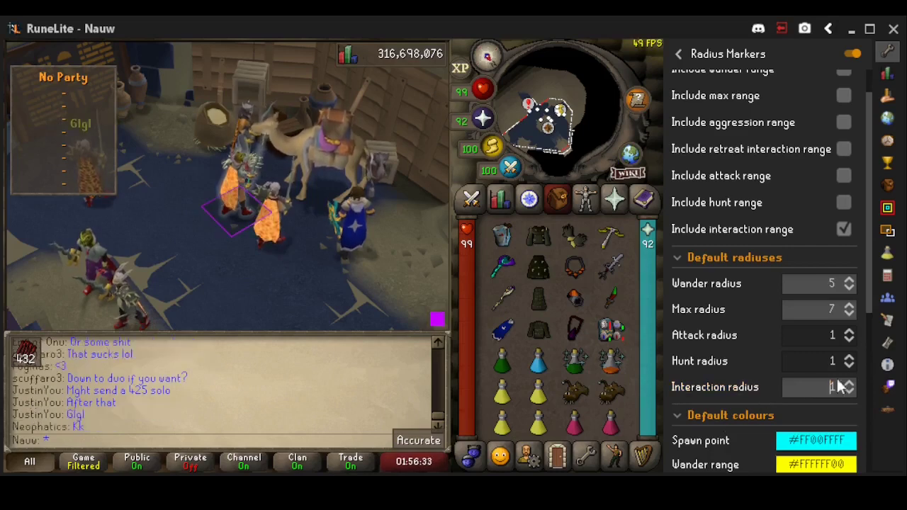
scroll(778, 387, up, 1)
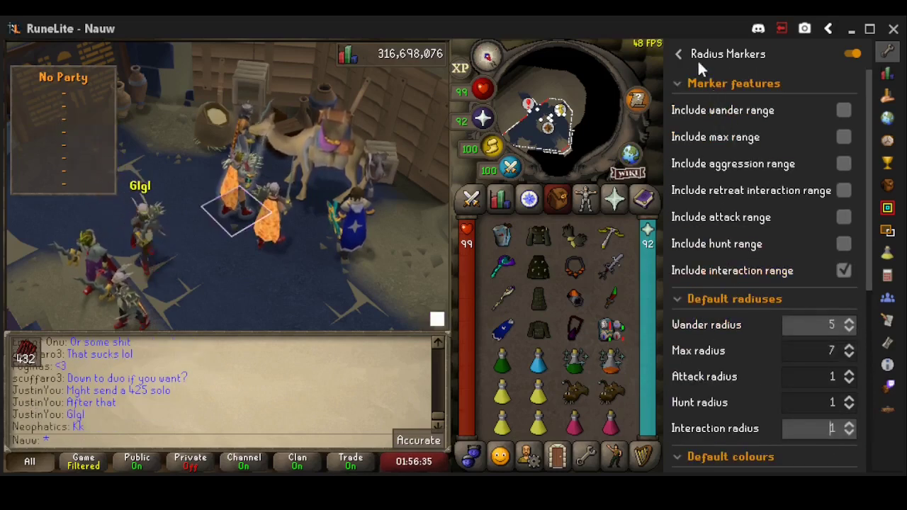
Add a radius marker with NPC ID 11792, showing its interaction range and hiding its spawn point.
click(887, 210)
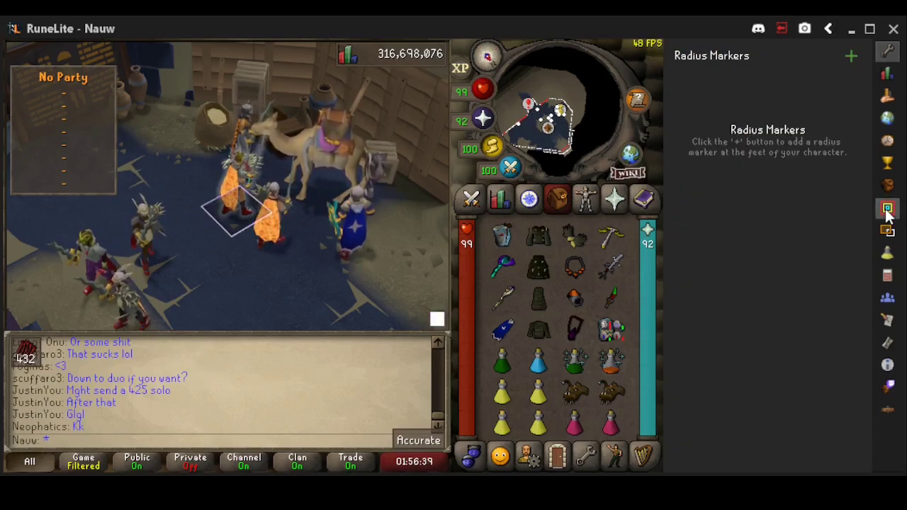
click(851, 55)
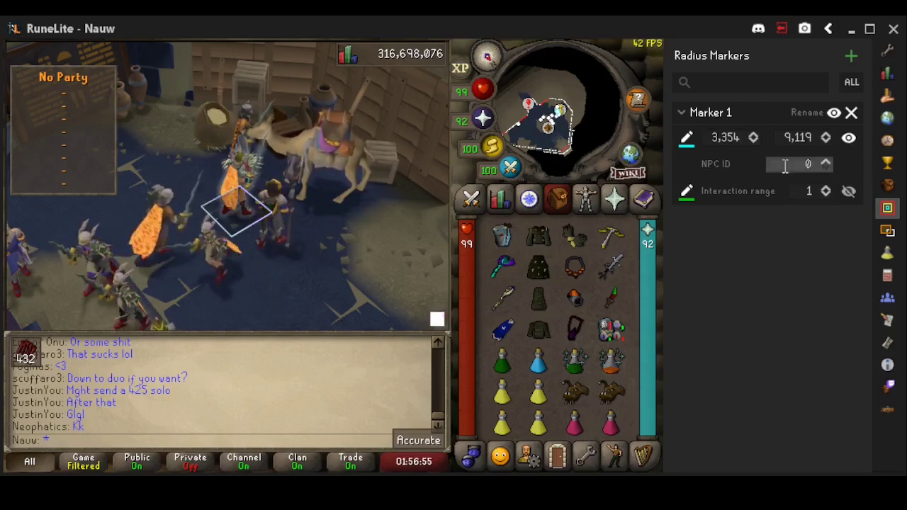
drag(787, 163, 830, 166)
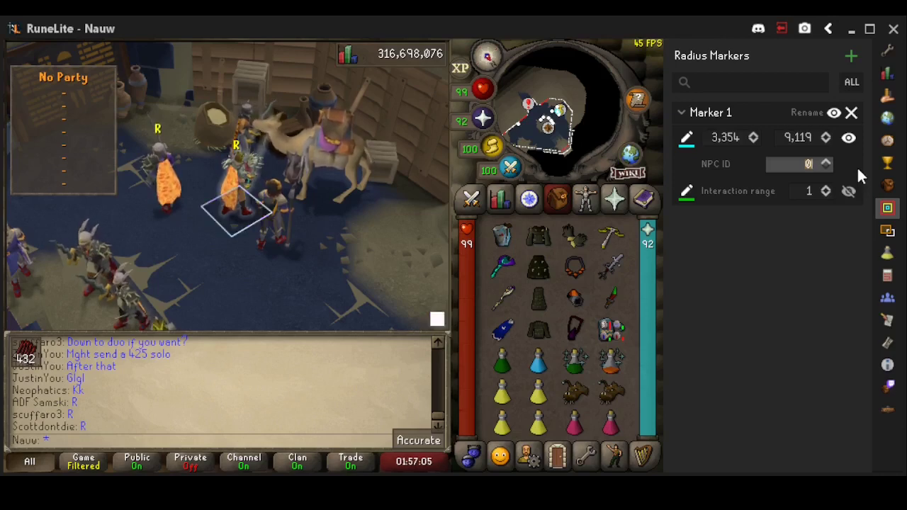
text(11792)
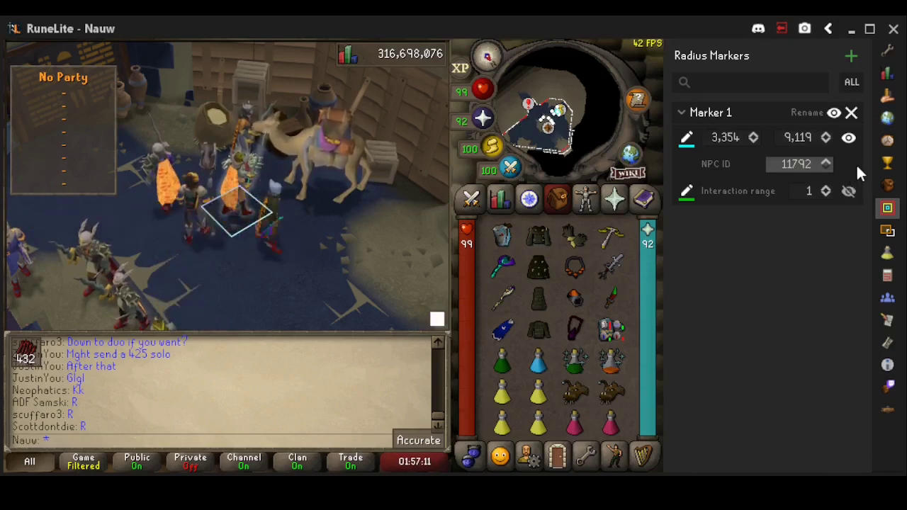
click(849, 193)
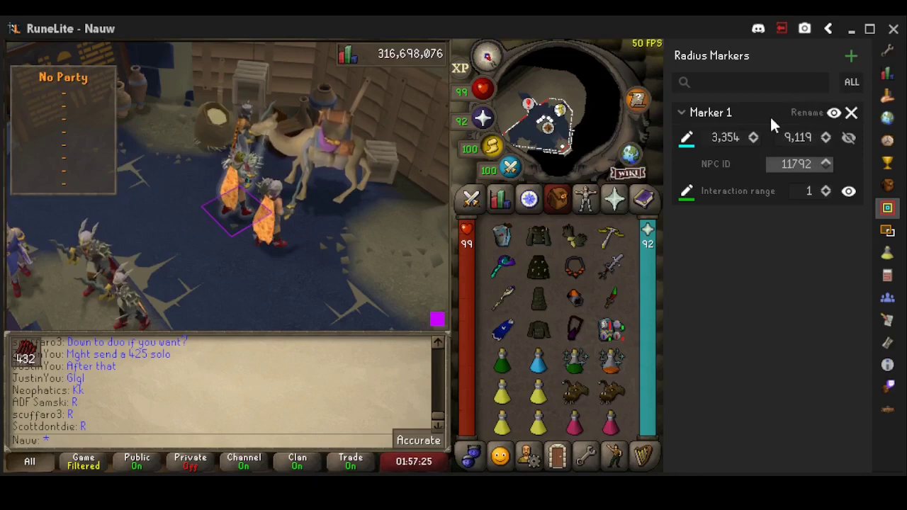
Rename the new marker to "Akkha Mage" and collapse its details.
click(812, 113)
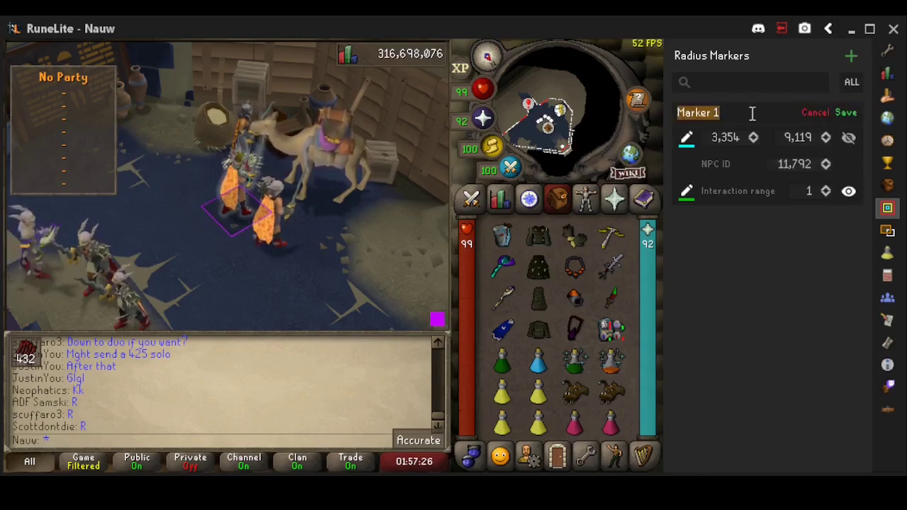
text(Akkha Mage)
key(Return)
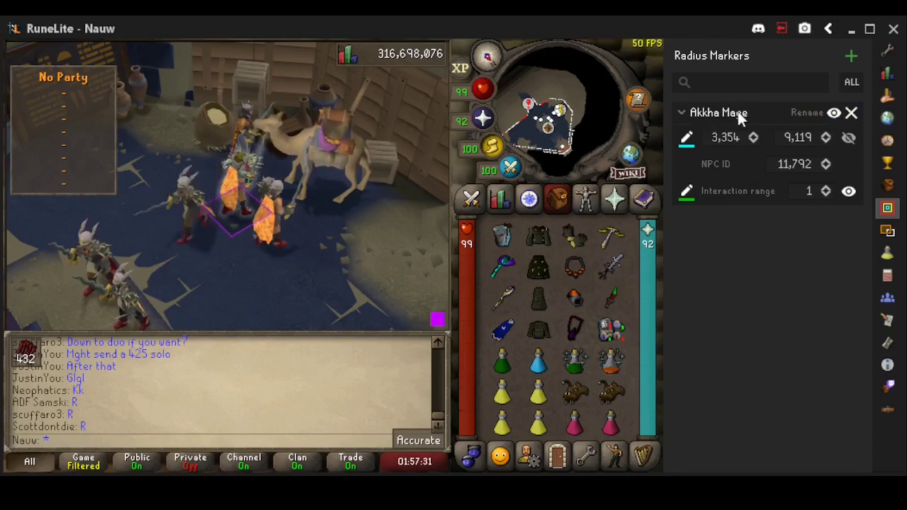
click(681, 114)
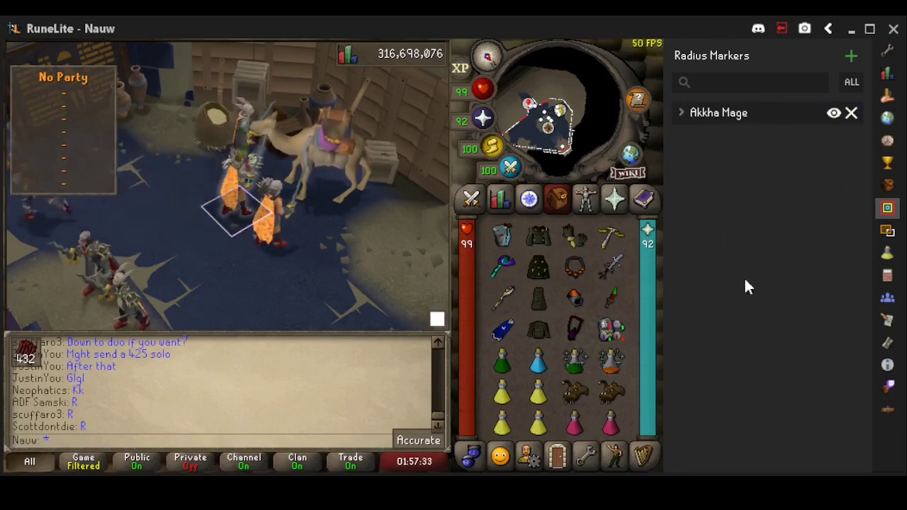
Add a second radius marker and name it "Akkha Range".
click(851, 57)
click(808, 143)
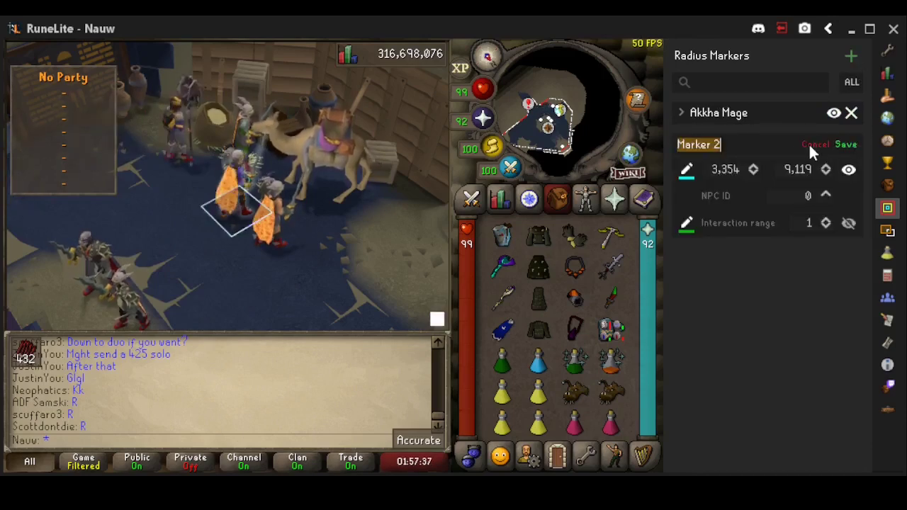
text(Akkh)
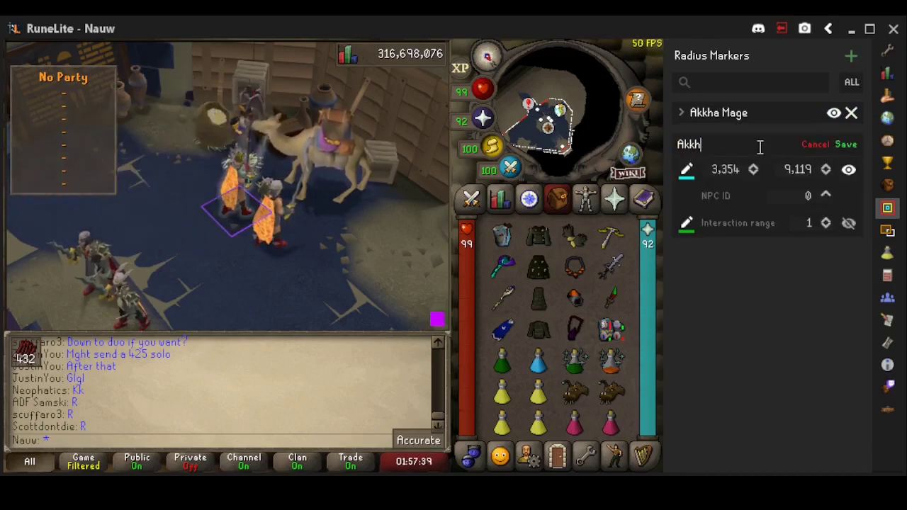
text(a Range)
key(Return)
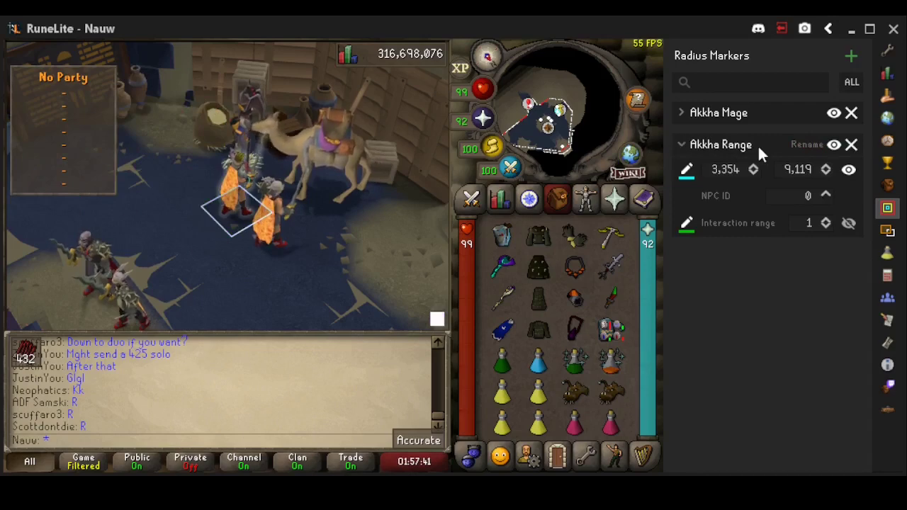
Give the "Akkha Range" marker NPC ID 11791, hide its spawn point, show its interaction range and collapse its details.
click(685, 113)
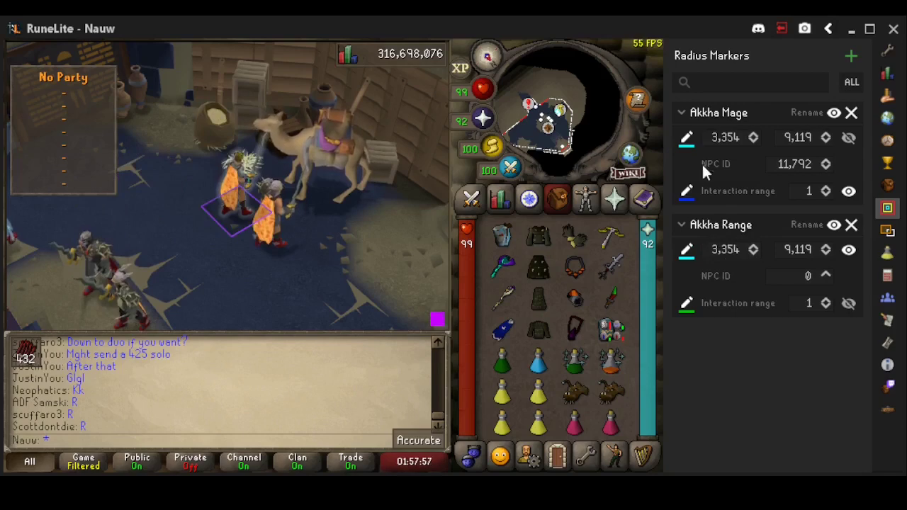
click(680, 112)
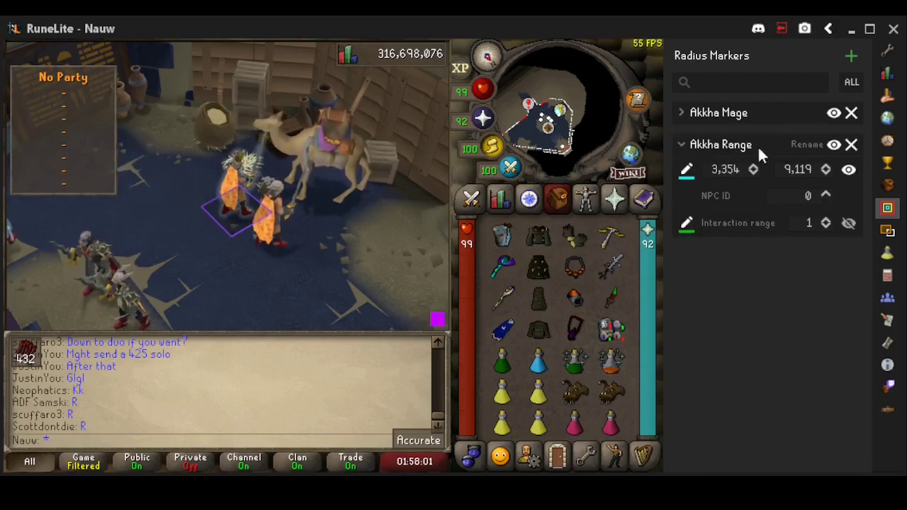
click(795, 195)
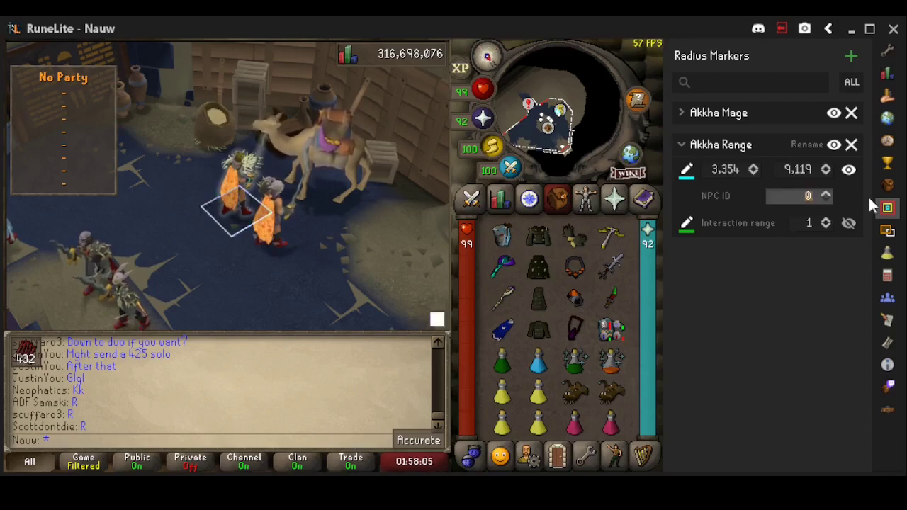
text(1179)
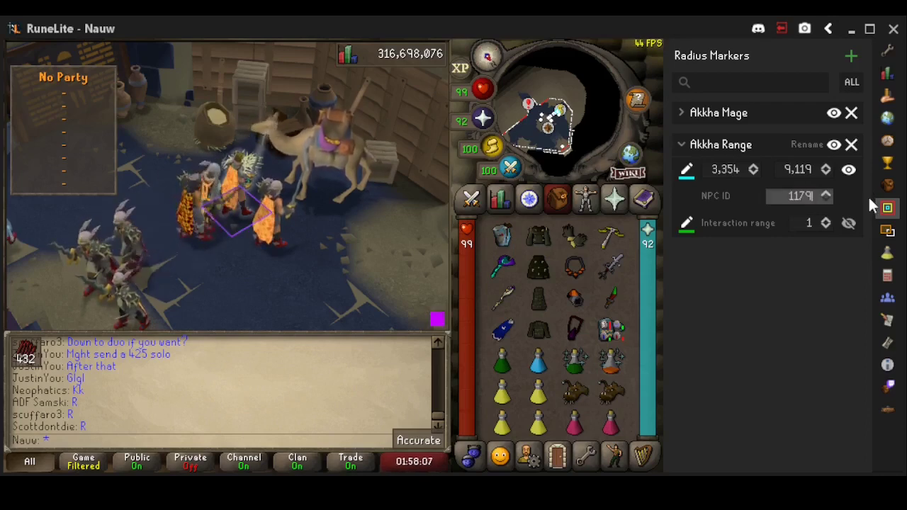
text(1)
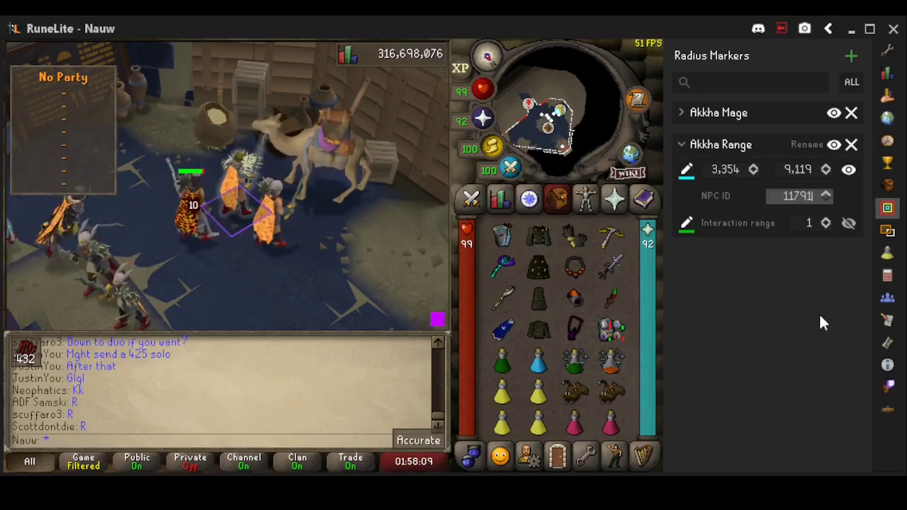
click(847, 171)
click(850, 223)
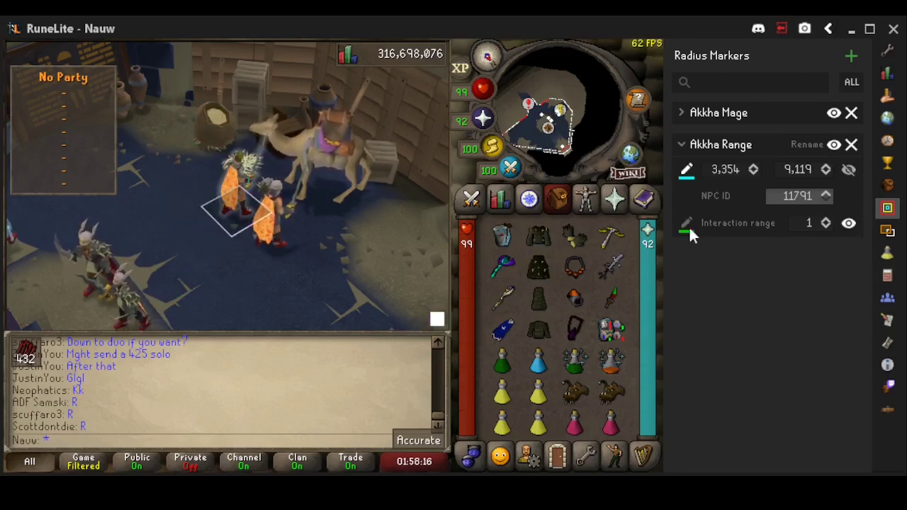
click(682, 146)
Add an "Akkha Melee" marker with NPC ID 11790, showing its interaction range in orange-red and hiding its spawn point.
click(851, 57)
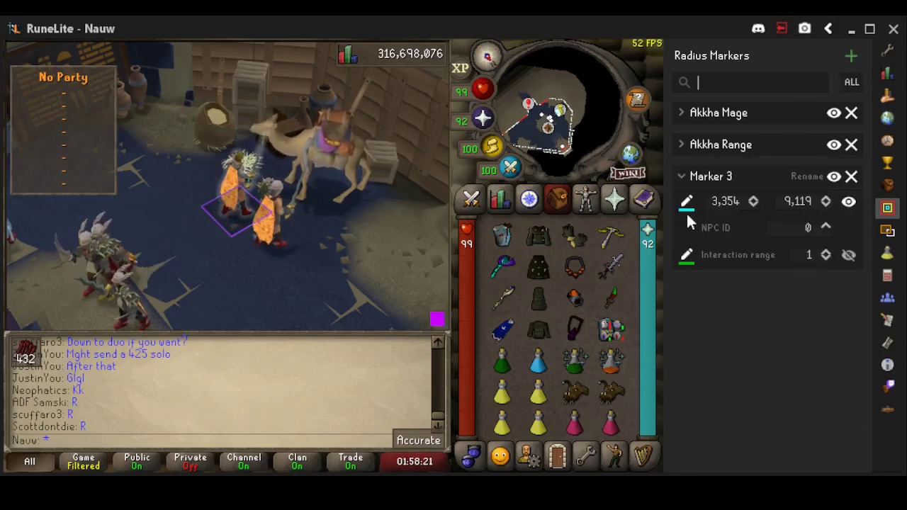
triple_click(762, 177)
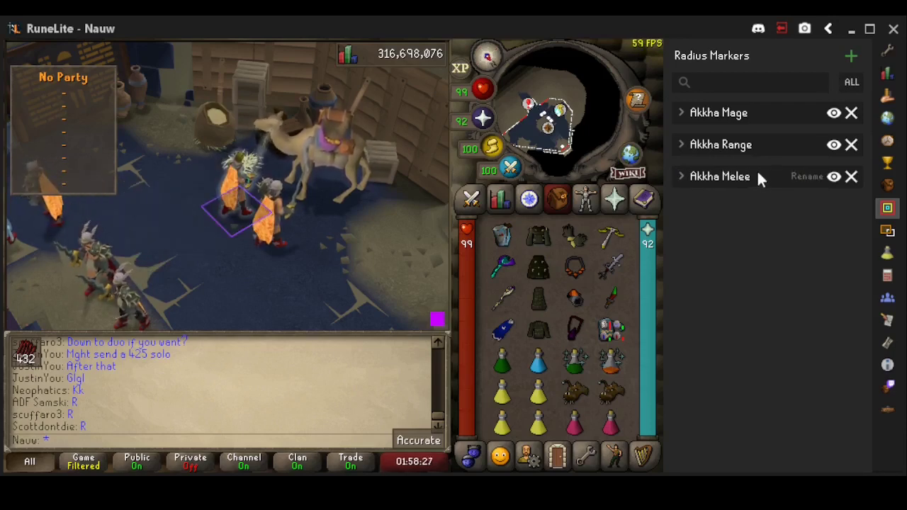
click(681, 177)
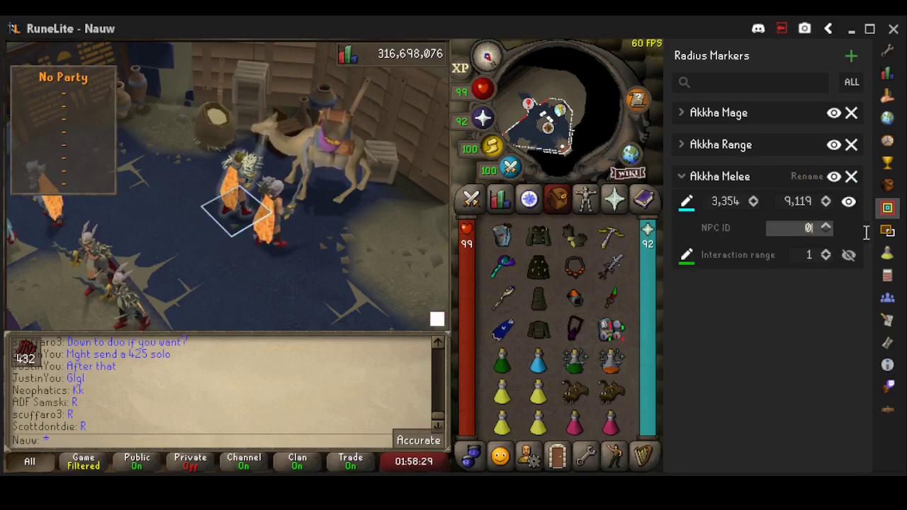
text(11)
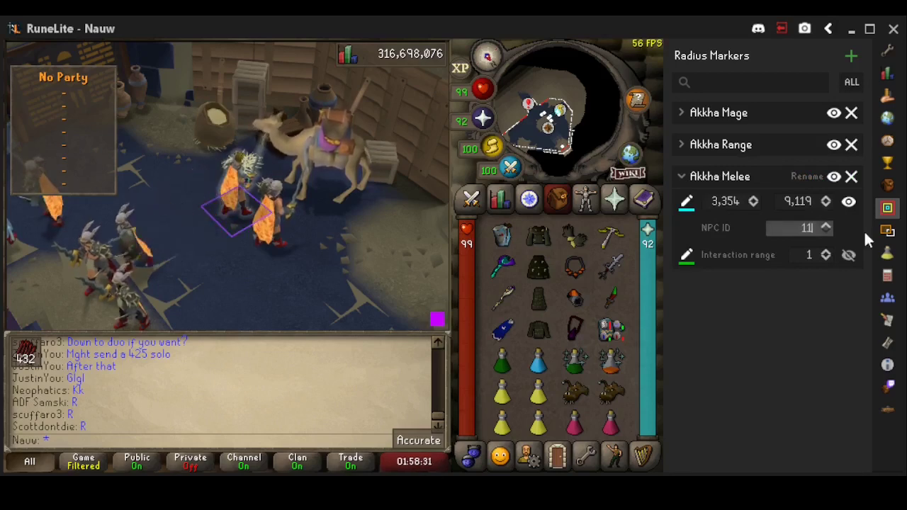
text(790)
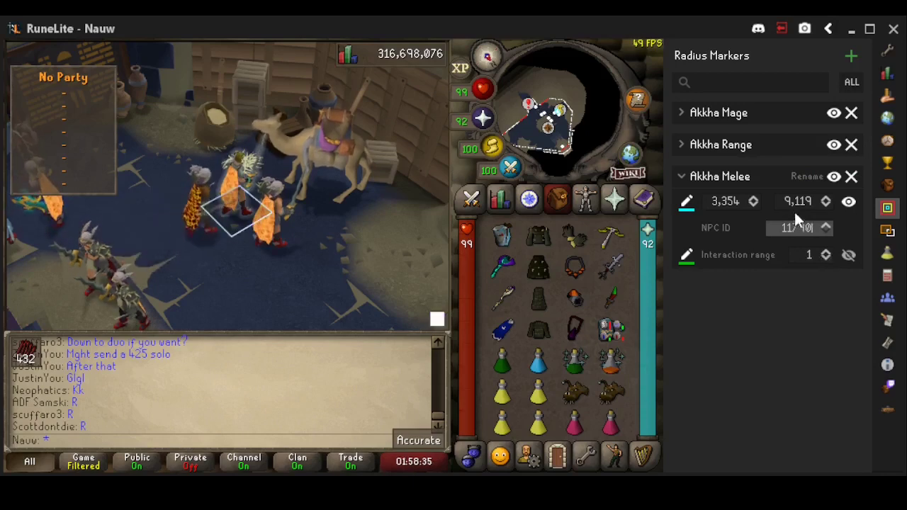
click(848, 256)
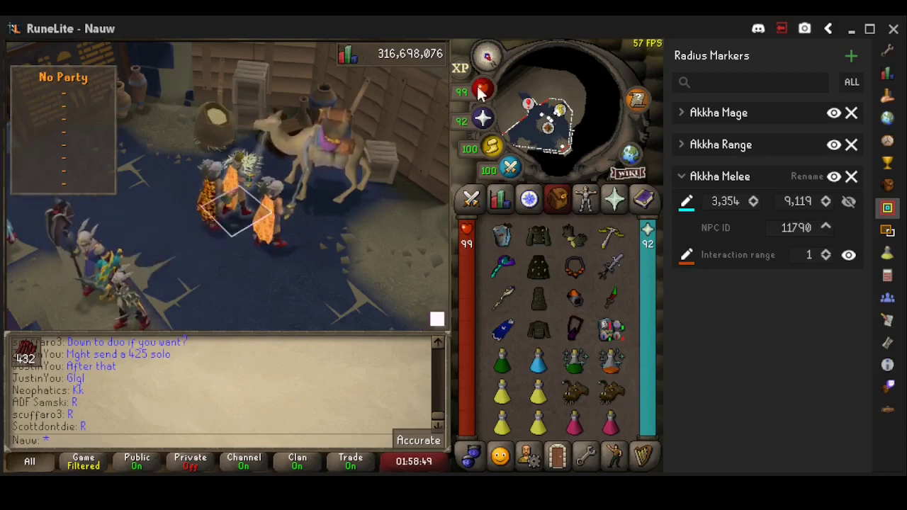
click(809, 228)
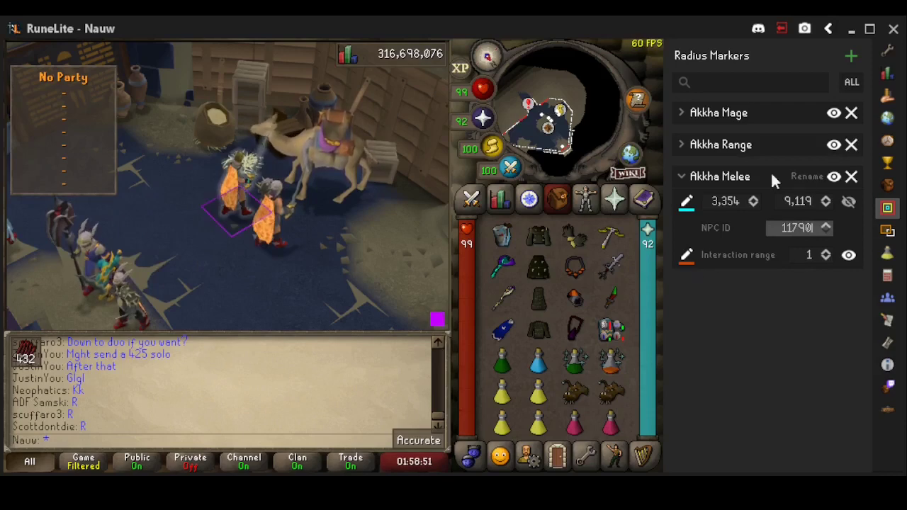
click(682, 174)
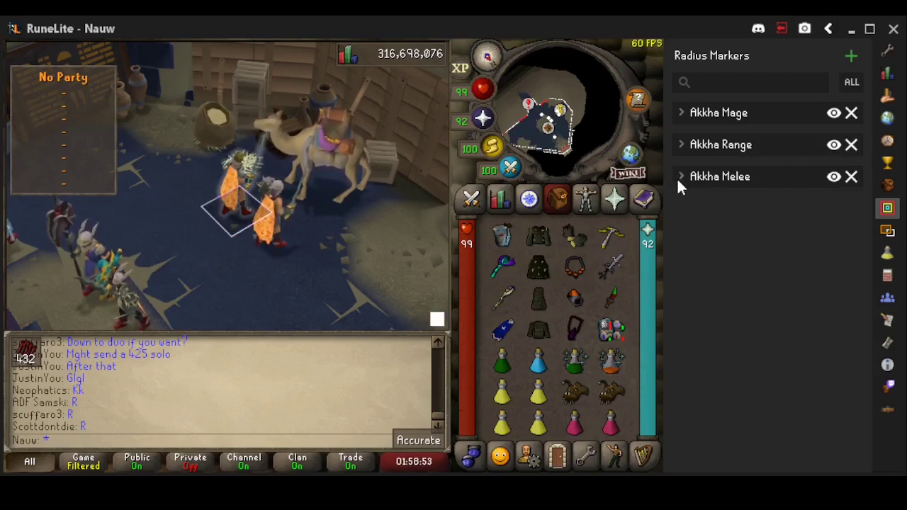
Expand the details of all three Akkha markers for comparison.
click(679, 176)
click(681, 145)
click(681, 112)
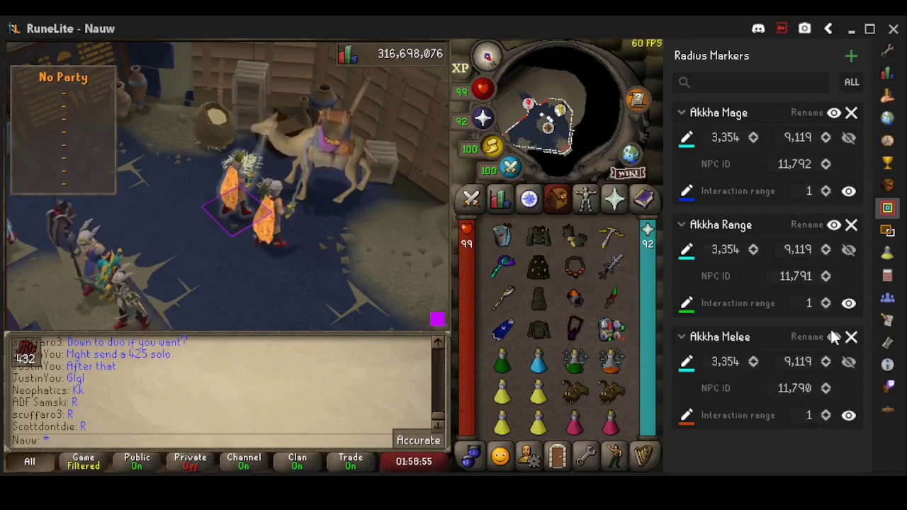
drag(435, 245, 323, 219)
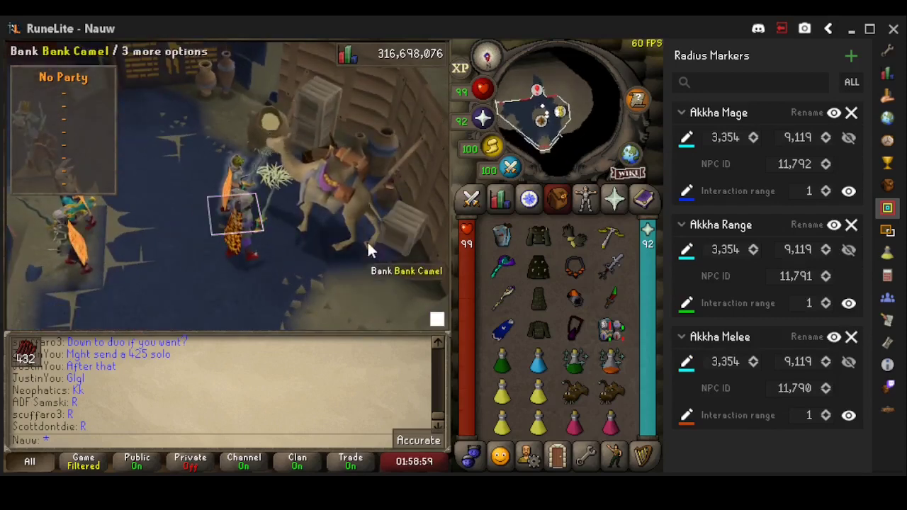
scroll(329, 227, down, 2)
drag(329, 227, 256, 194)
right_click(186, 54)
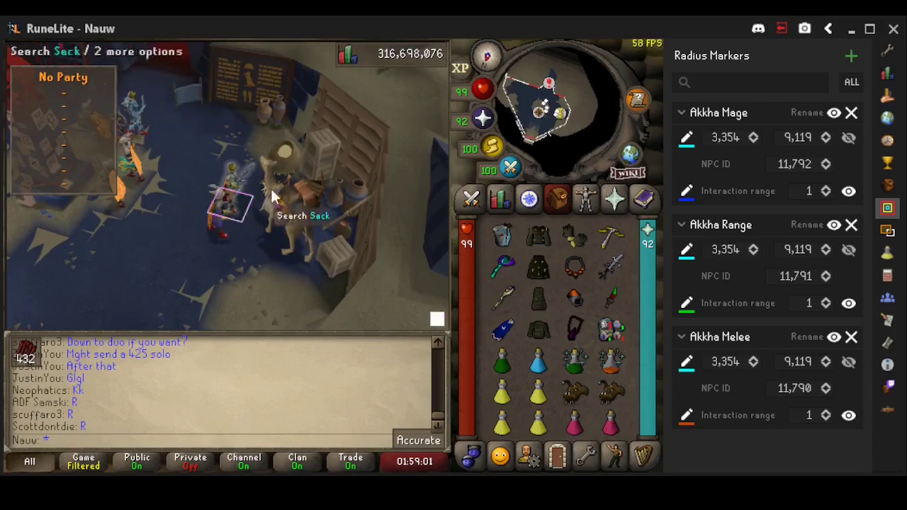
scroll(310, 196, down, 2)
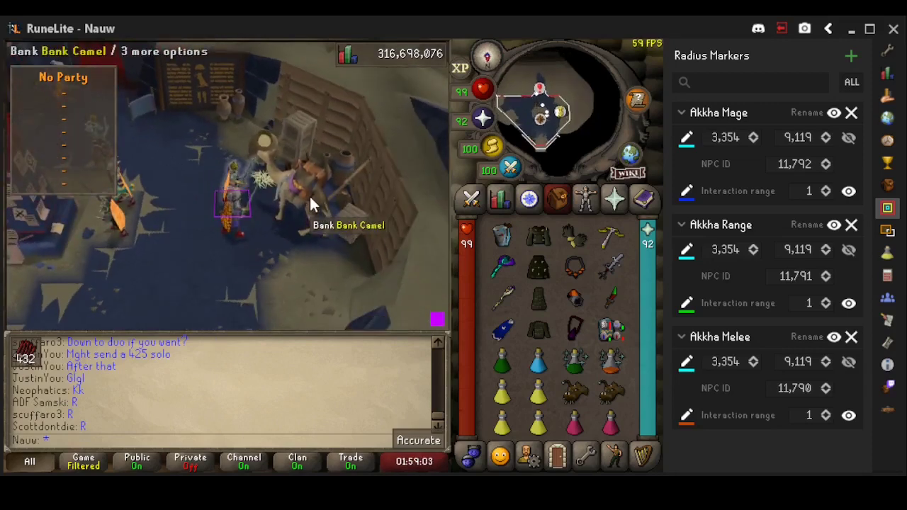
click(555, 241)
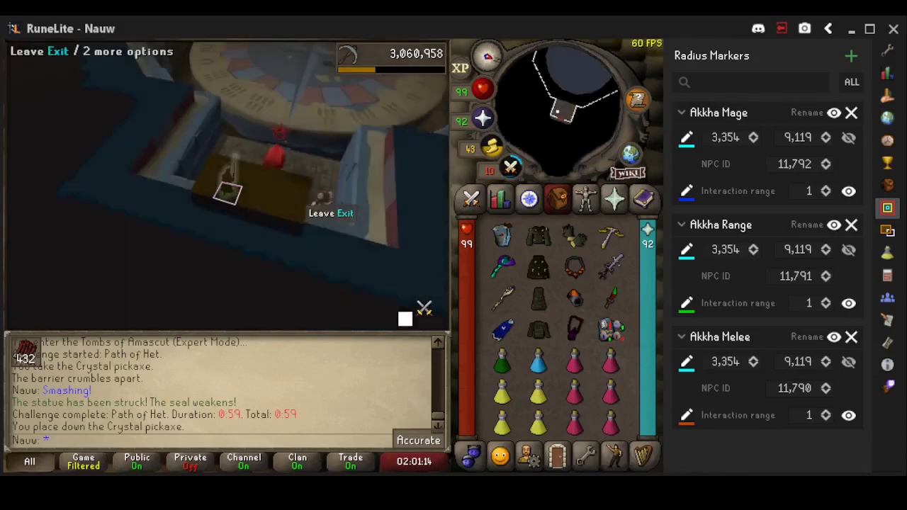
Walk the character away from the exit to the edge of Akkha's arena.
drag(304, 197, 410, 173)
click(323, 190)
scroll(361, 215, down, 5)
scroll(330, 176, up, 4)
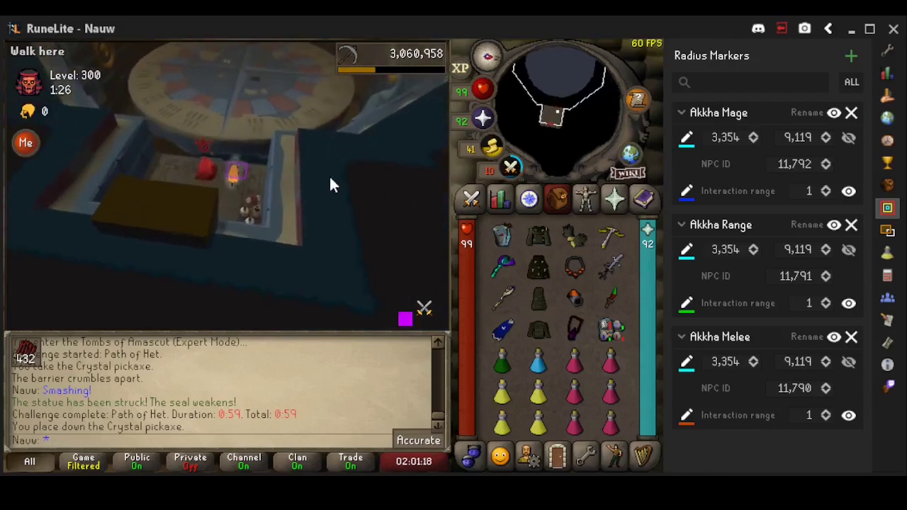
key(Left)
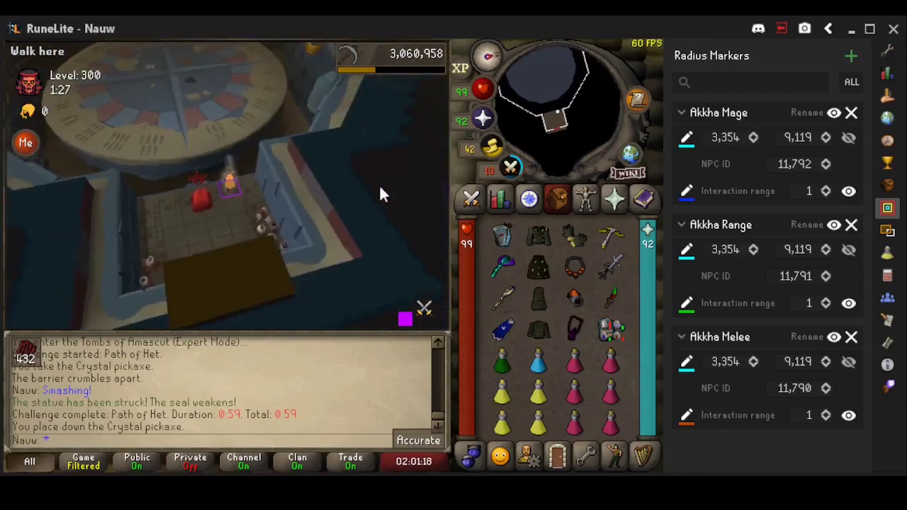
right_click(173, 87)
key(Left)
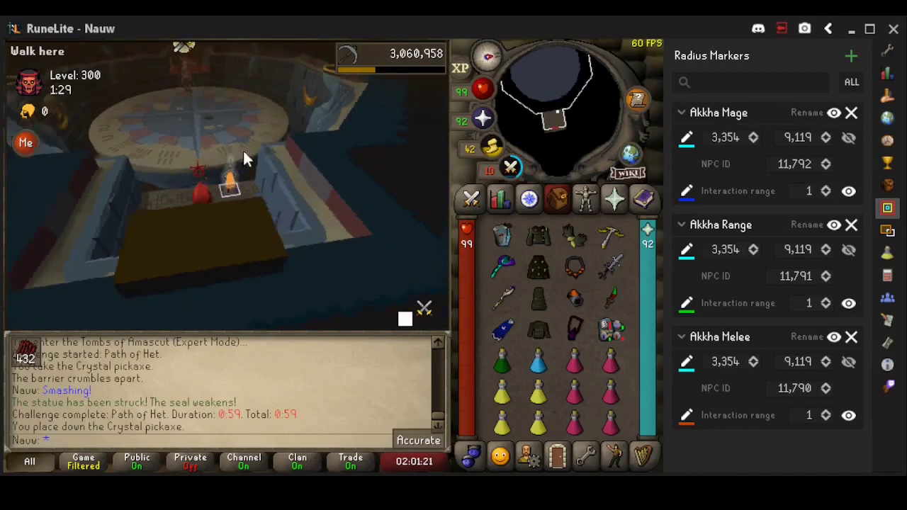
key(Left)
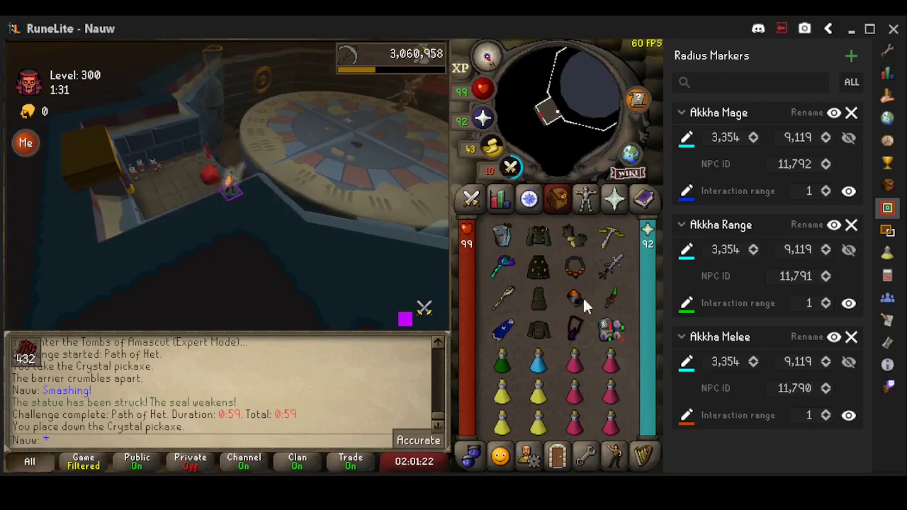
Equip the magic gear from the inventory, including Ahrim's robeskirt.
click(575, 330)
click(575, 298)
click(504, 298)
click(506, 327)
click(539, 301)
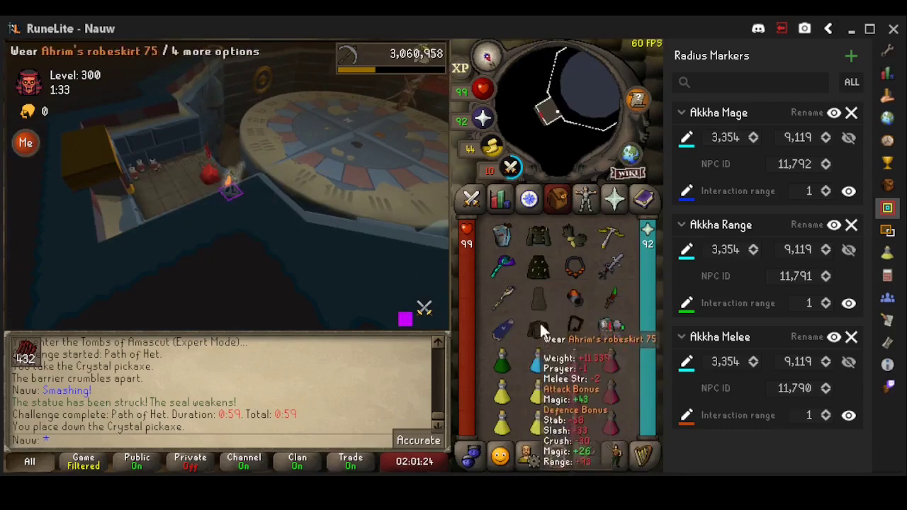
click(539, 329)
Enter Akkha's arena with Protect from Melee activated.
key(Up)
scroll(204, 216, up, 3)
click(245, 186)
key(F5)
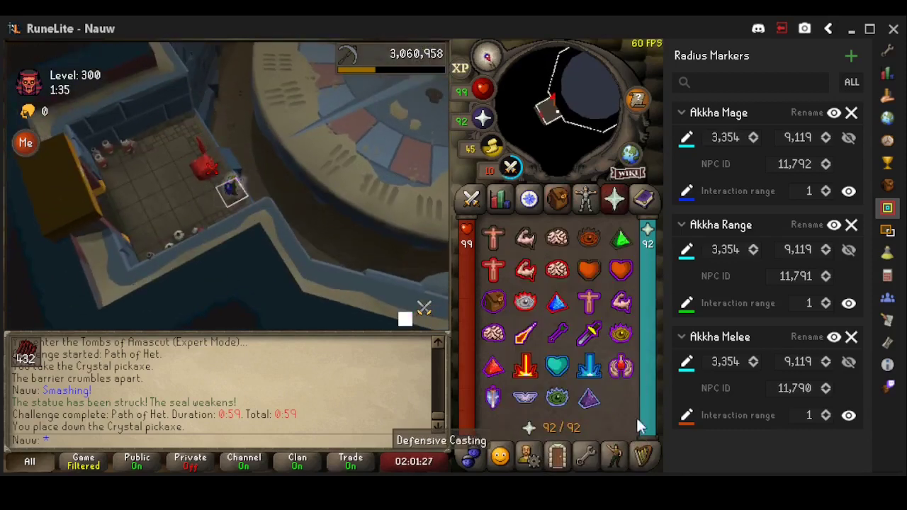
click(590, 340)
click(283, 171)
Examine the interaction-range outline around Akkha's melee form from several camera angles.
key(Down)
scroll(285, 173, down, 3)
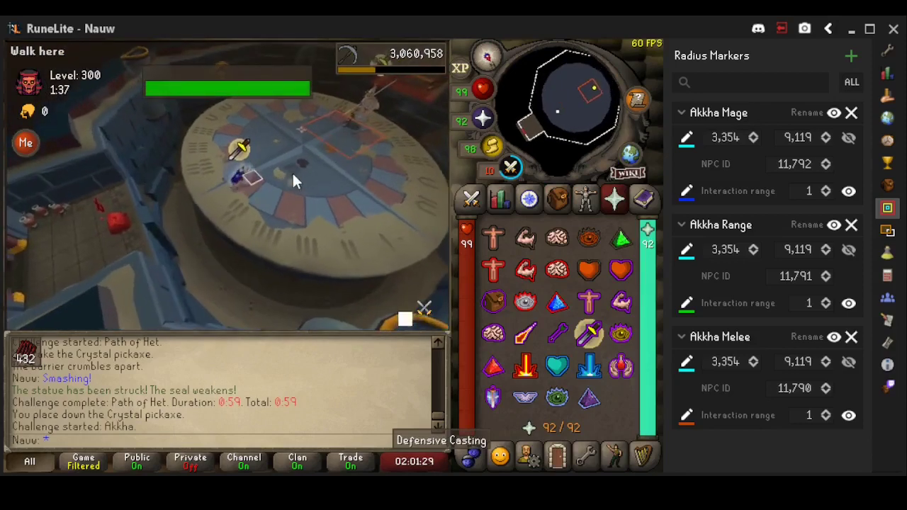
scroll(343, 253, up, 3)
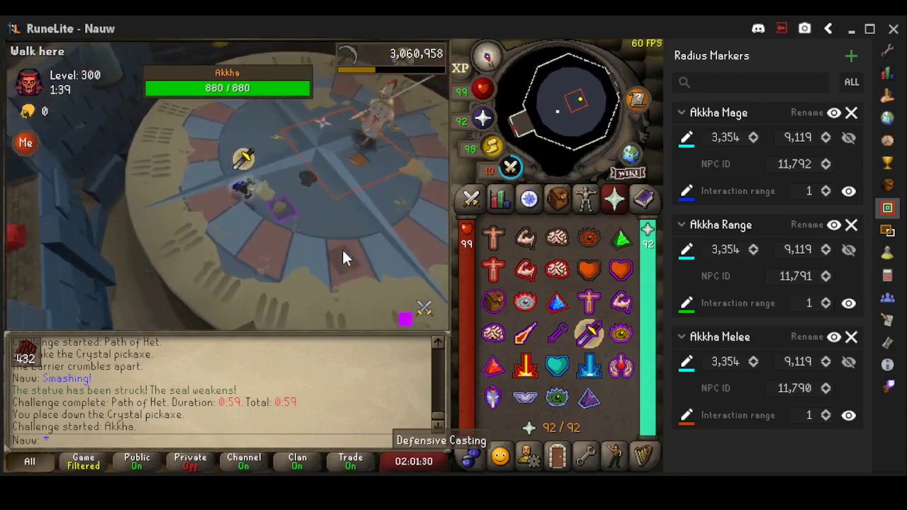
key(Right)
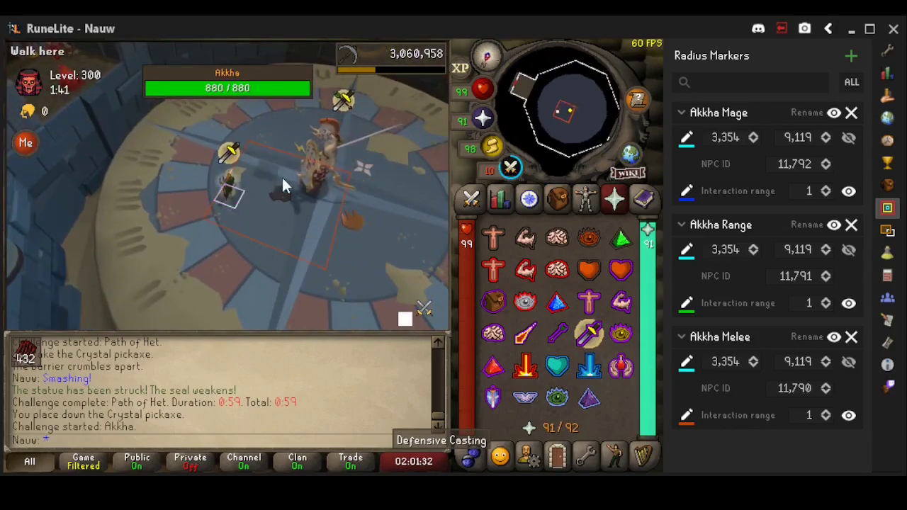
key(Down)
key(Up)
scroll(291, 220, up, 4)
key(Right)
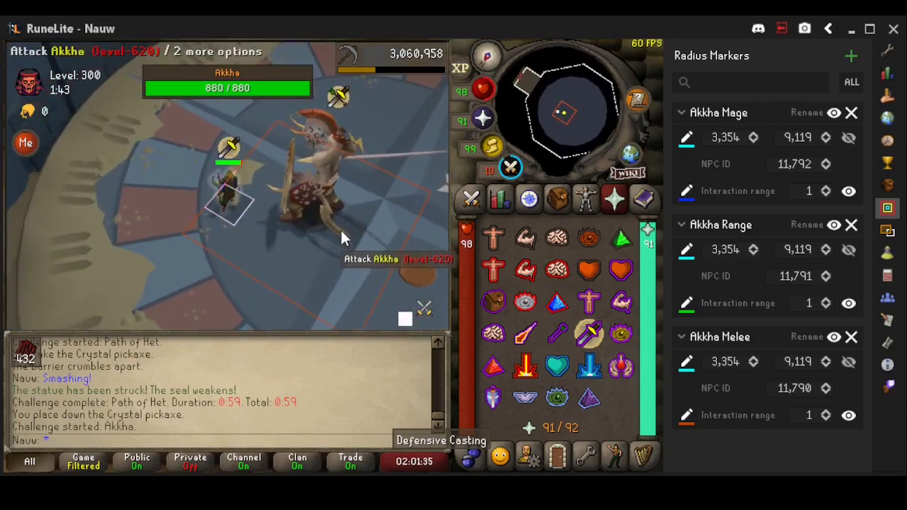
Set the sound effects volume to 4% and activate Protect from Missiles against Akkha's ranged form.
click(593, 459)
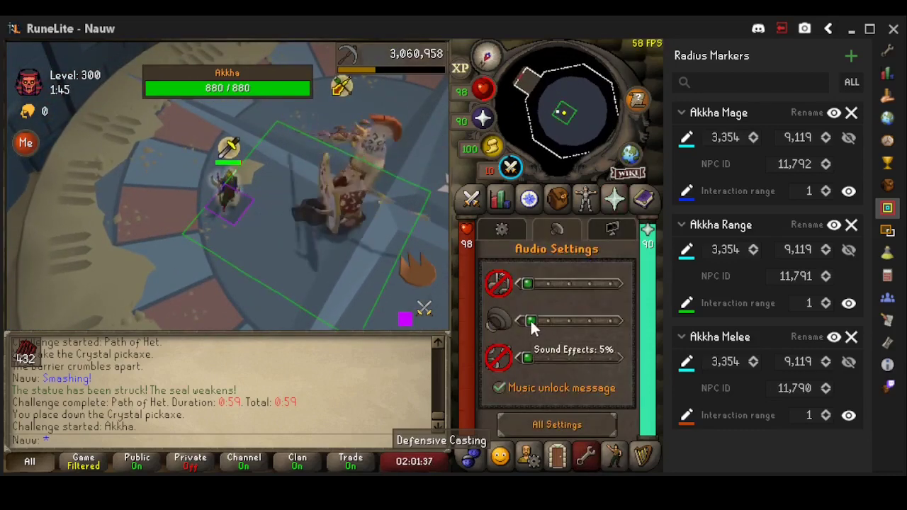
click(532, 323)
click(615, 199)
click(557, 333)
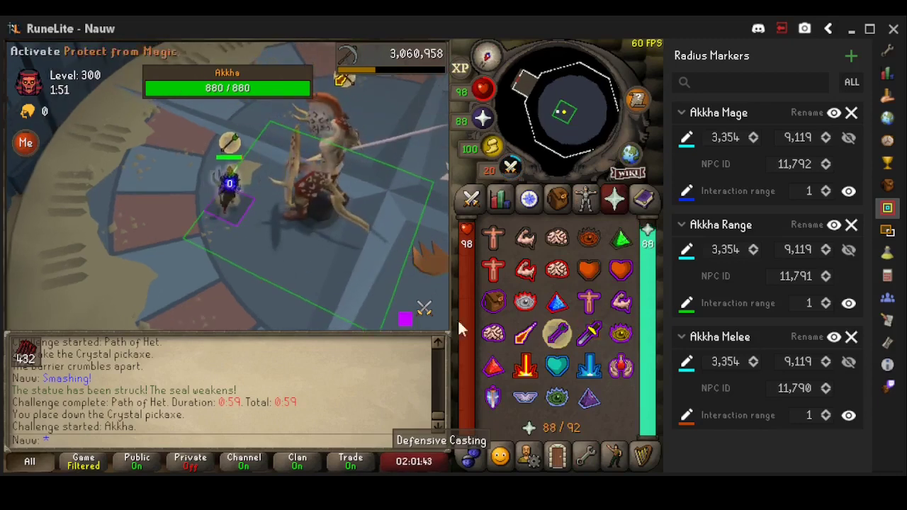
Check the sound effects volume in the audio settings and return to the inventory.
click(585, 456)
mouse_move(527, 324)
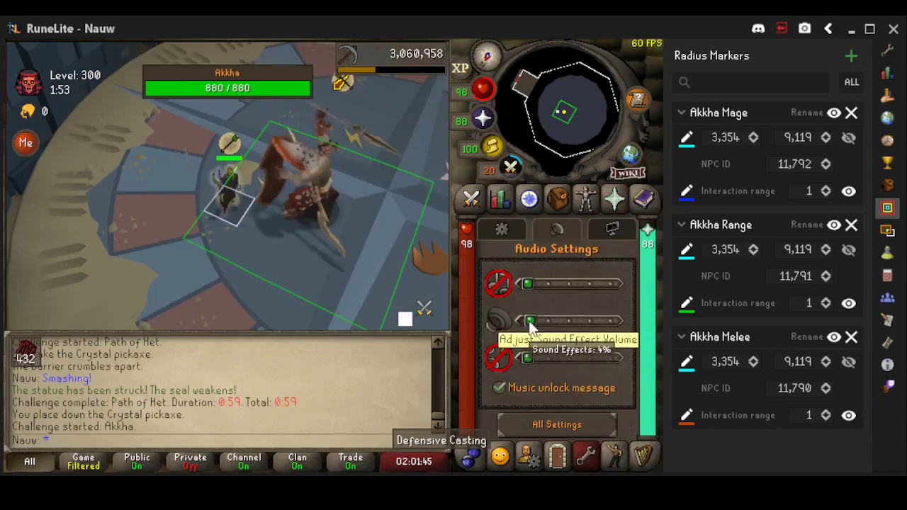
click(557, 199)
scroll(333, 277, down, 2)
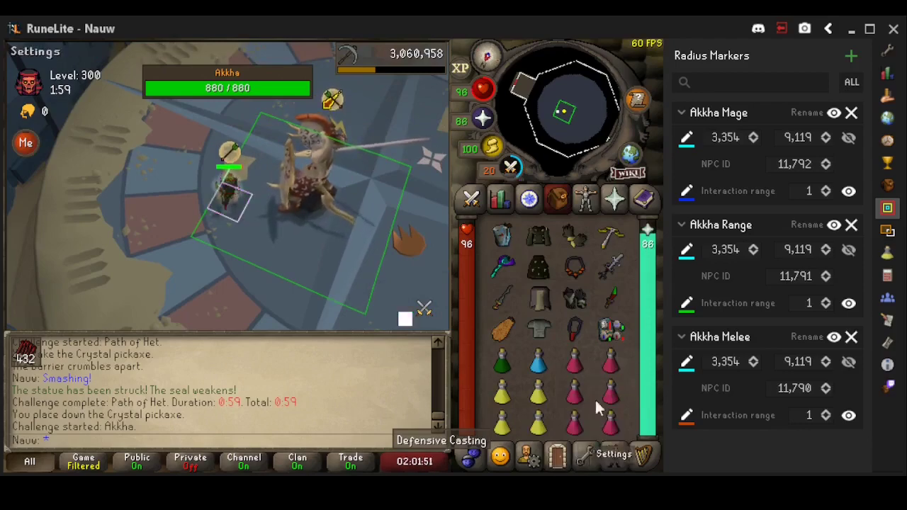
Examine the interaction-range outline around Akkha's ranged form from several camera angles.
key(F5)
key(Left)
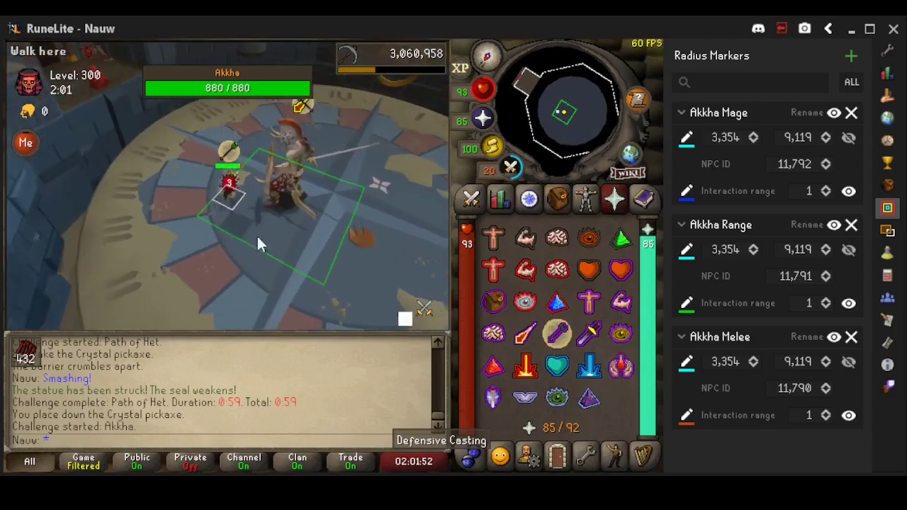
key(Left)
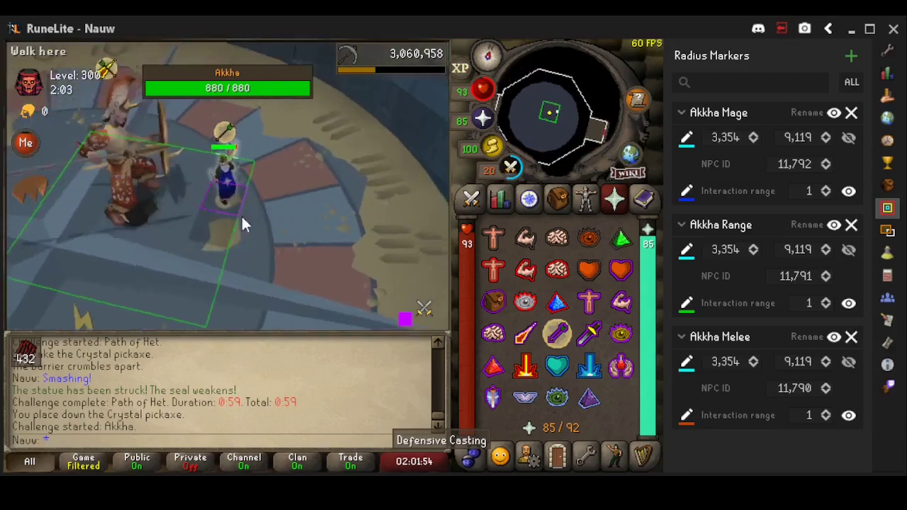
key(Left)
scroll(284, 228, down, 4)
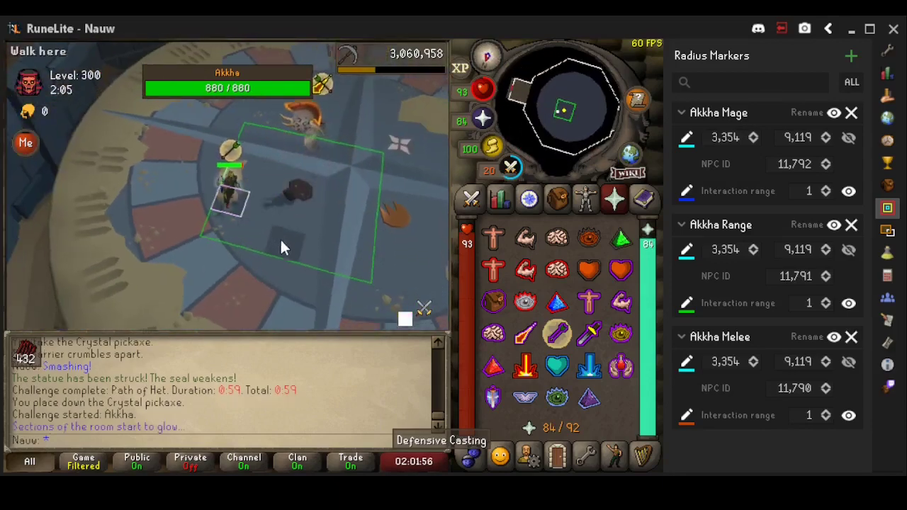
Walk the character around the arena's centre while sections of the room glow, and return beside Akkha's ranged form.
key(Left)
key(Left)
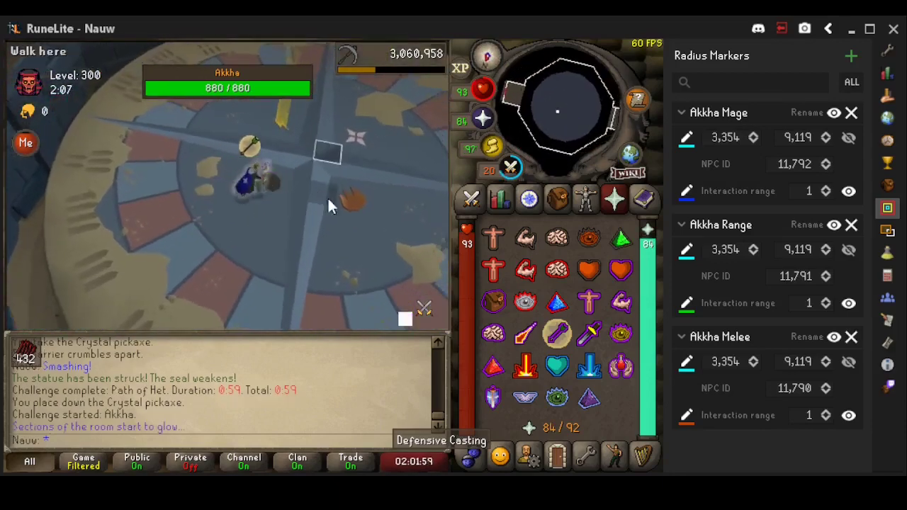
key(Left)
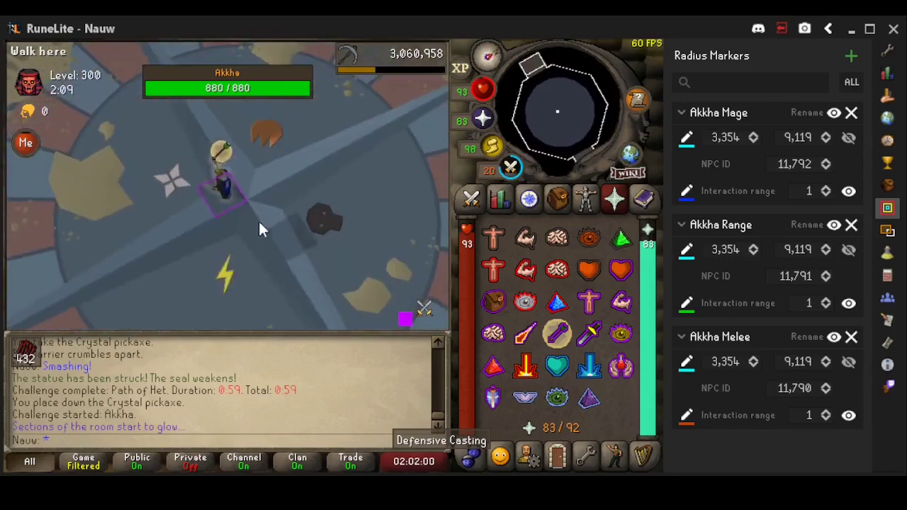
click(242, 223)
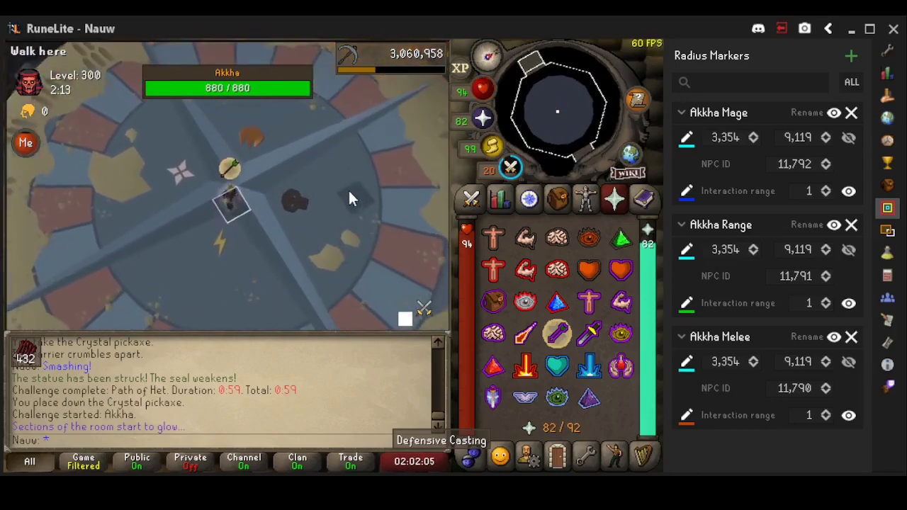
click(348, 188)
key(Left)
key(Down)
key(Left)
click(104, 180)
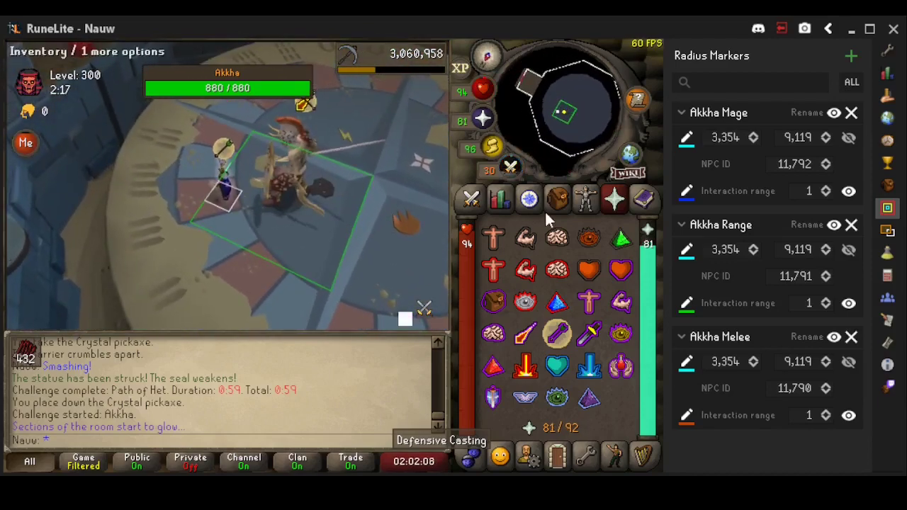
Switch the overhead prayer to Protect from Magic against Akkha's mage form.
click(555, 202)
key(F5)
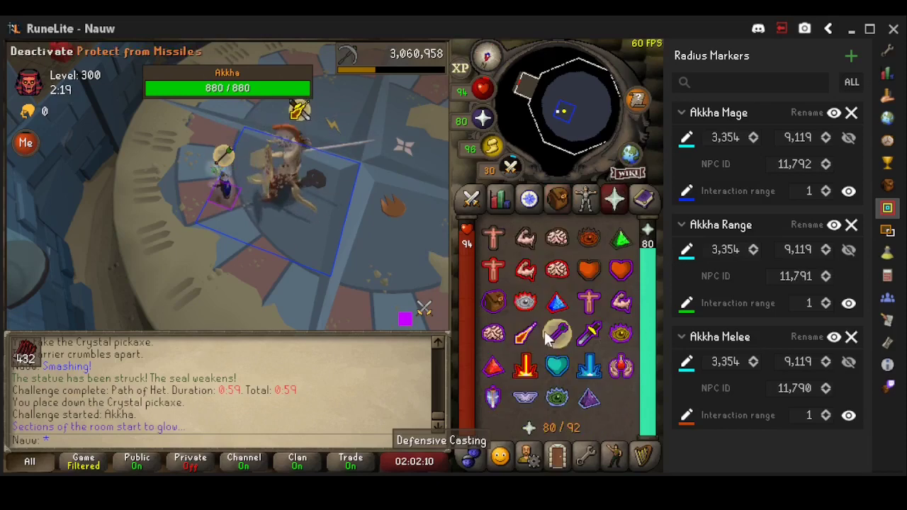
click(529, 337)
Examine the interaction-range outline around Akkha's mage form, and activate Protect from Melee against his melee form.
drag(355, 281, 360, 258)
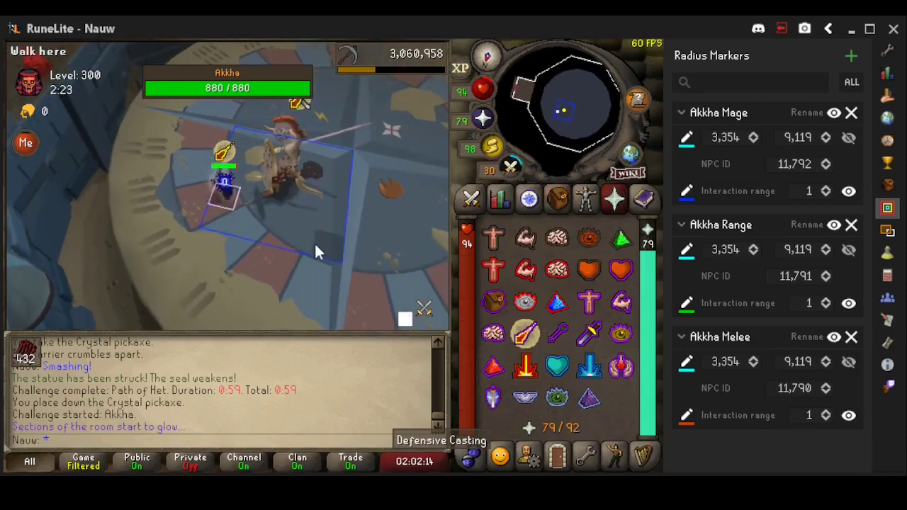
drag(327, 244, 233, 227)
drag(297, 246, 413, 264)
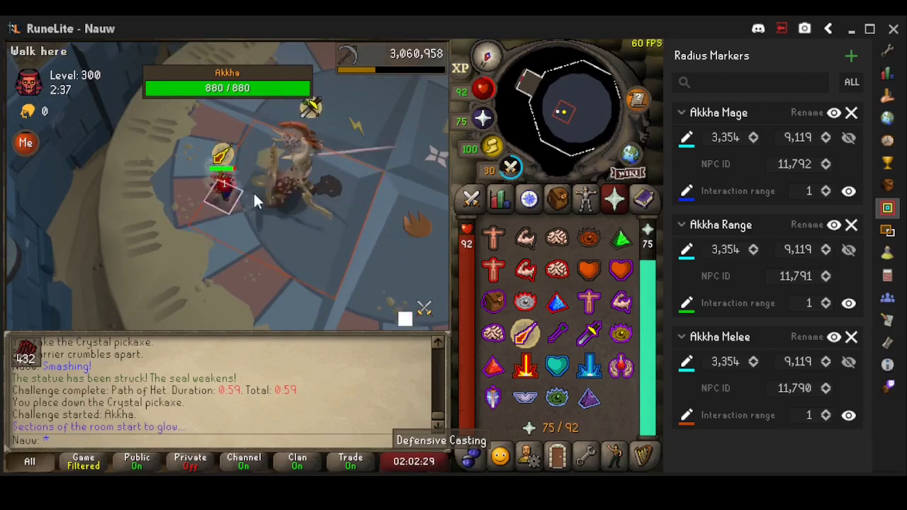
click(588, 335)
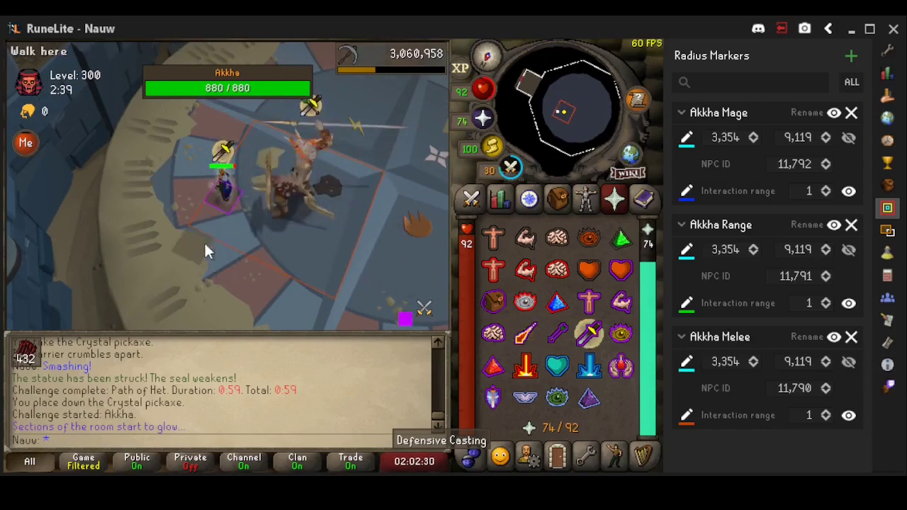